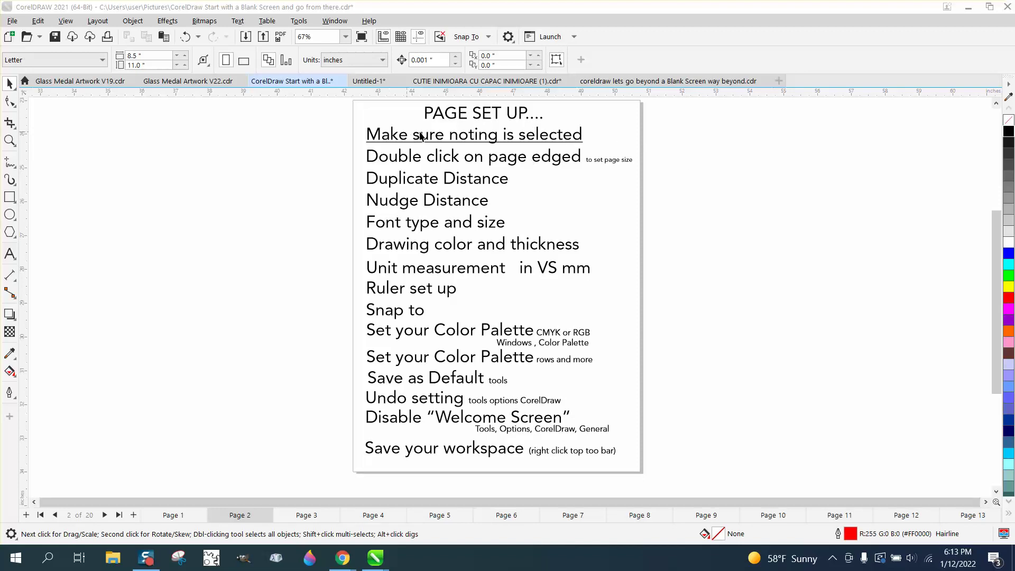
Select the page-size note, then view the page size settings and close them unchanged.
click(576, 163)
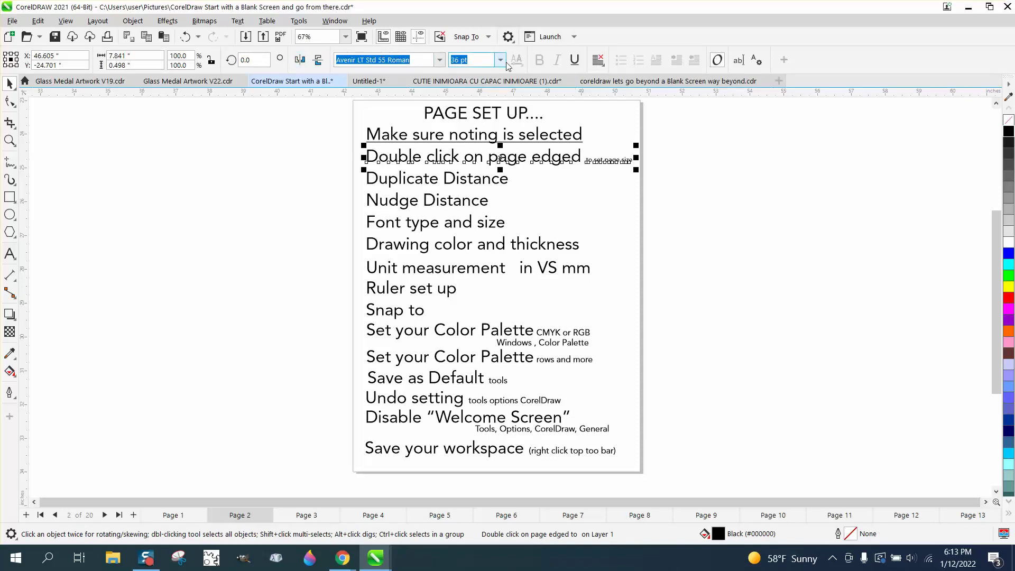
click(680, 121)
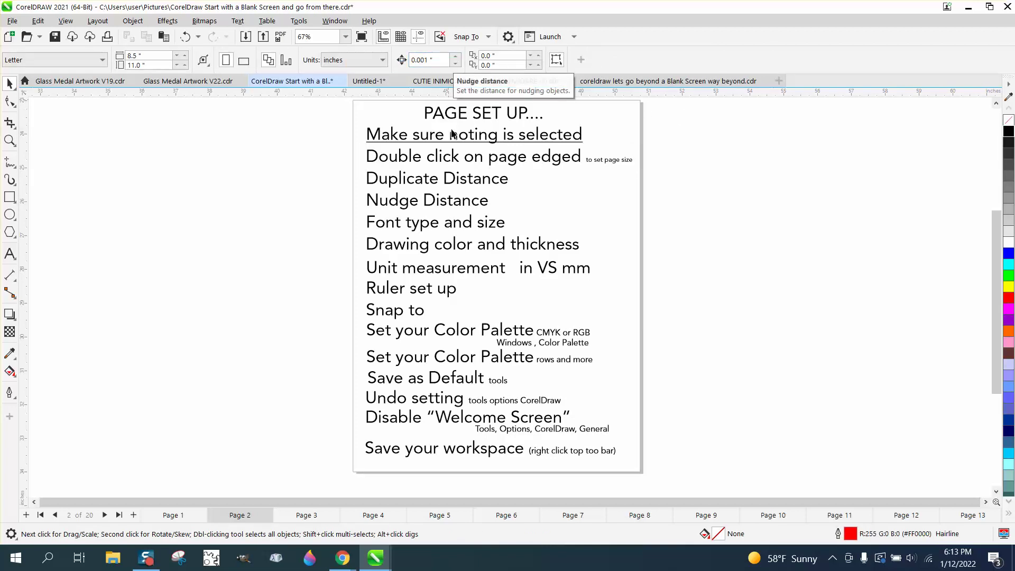
double_click(641, 183)
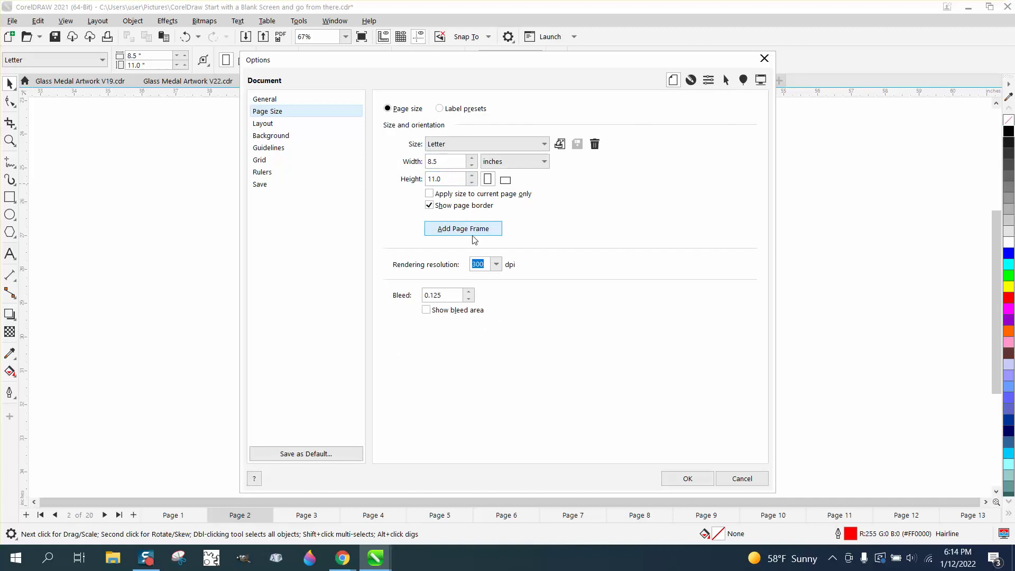
click(735, 474)
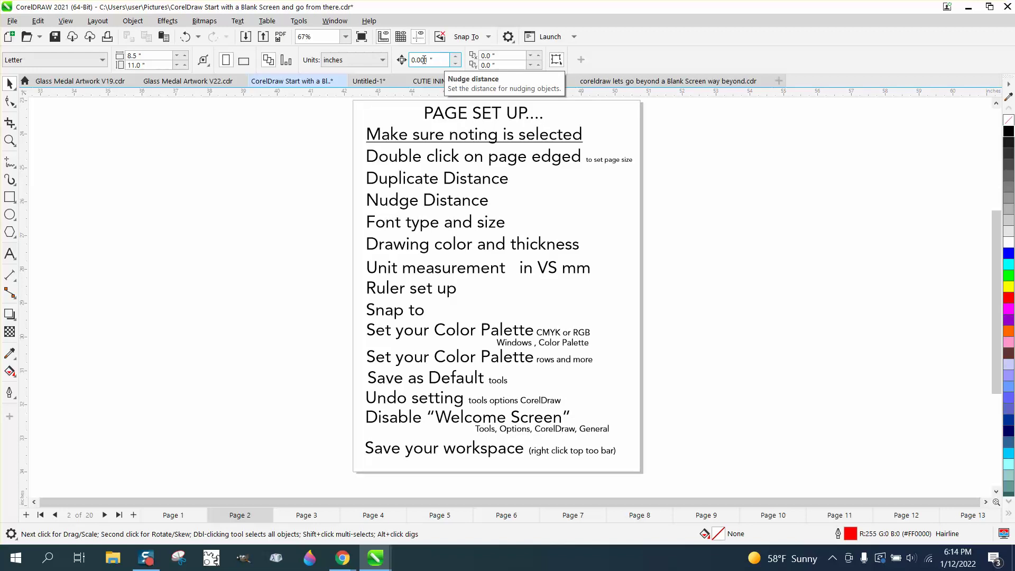
Draw a test rectangle left of the page, nudge it right, then delete it.
click(10, 197)
drag(196, 177, 266, 215)
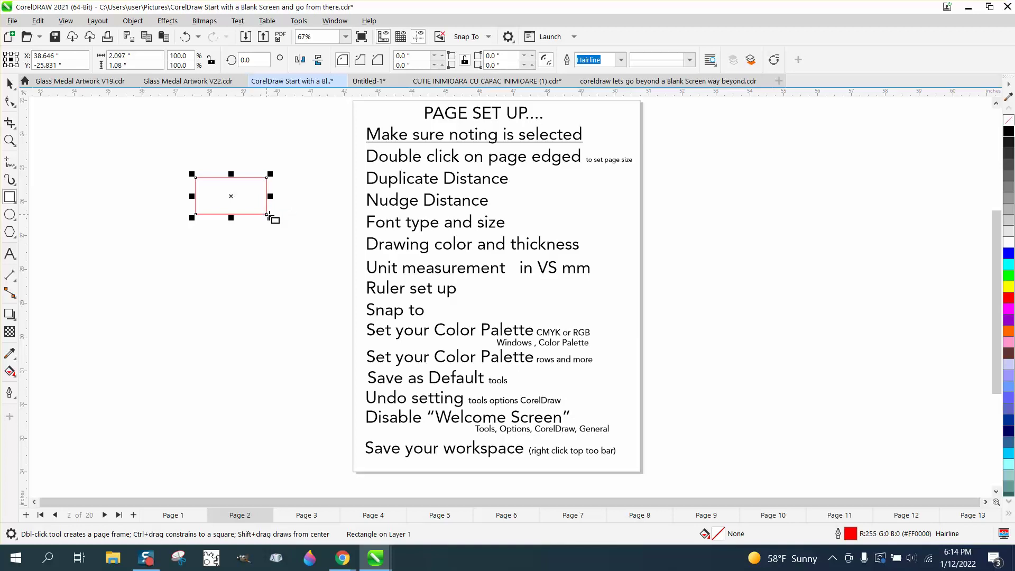
key(Right)
key(Right)
key(Right)
key(Right)
key(Right)
key(Right)
key(Delete)
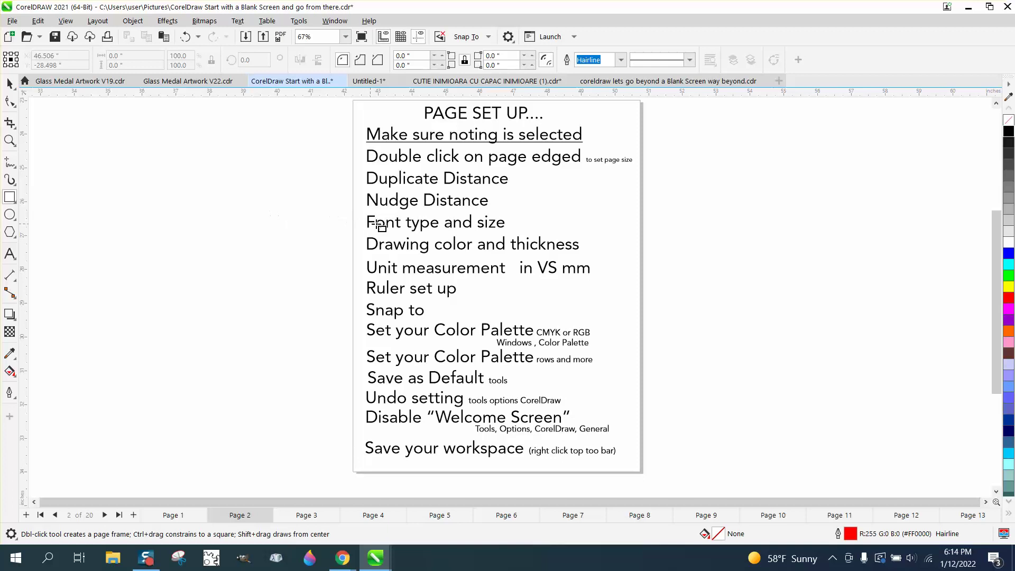
click(9, 84)
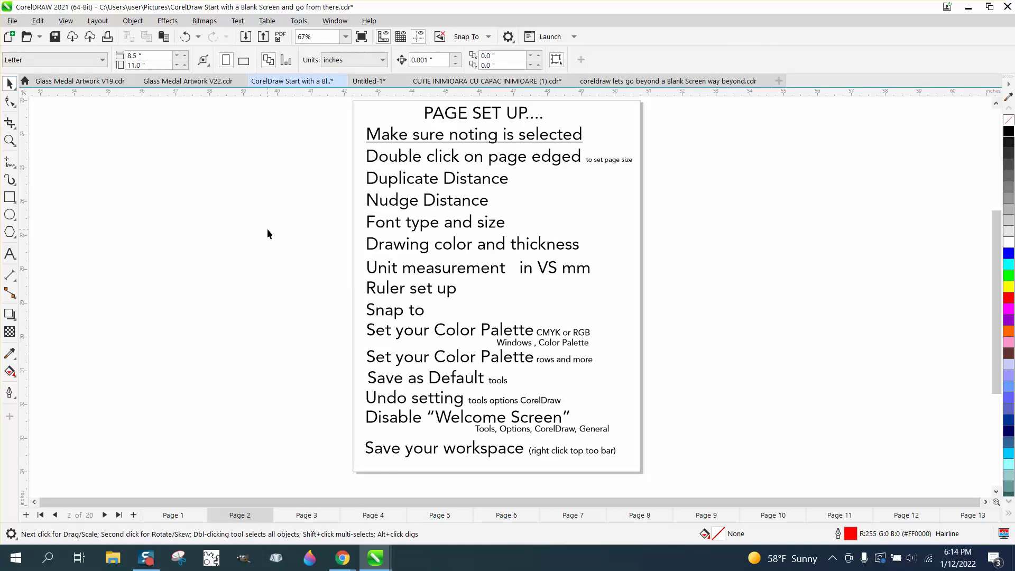
With the Text tool, set the document default text to Arial Black, 100 pt, including artistic text.
click(14, 259)
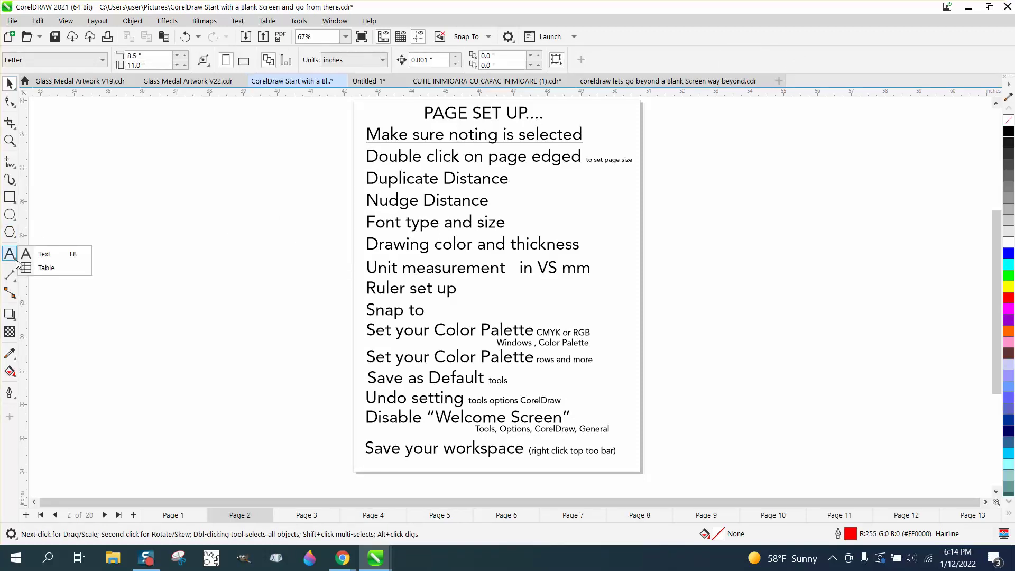
click(42, 255)
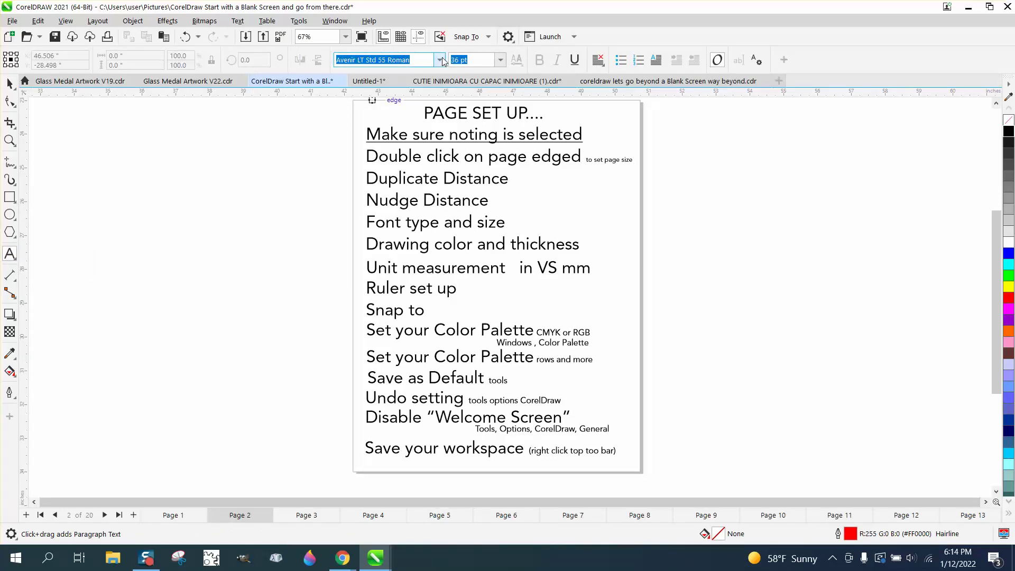
click(441, 60)
click(436, 113)
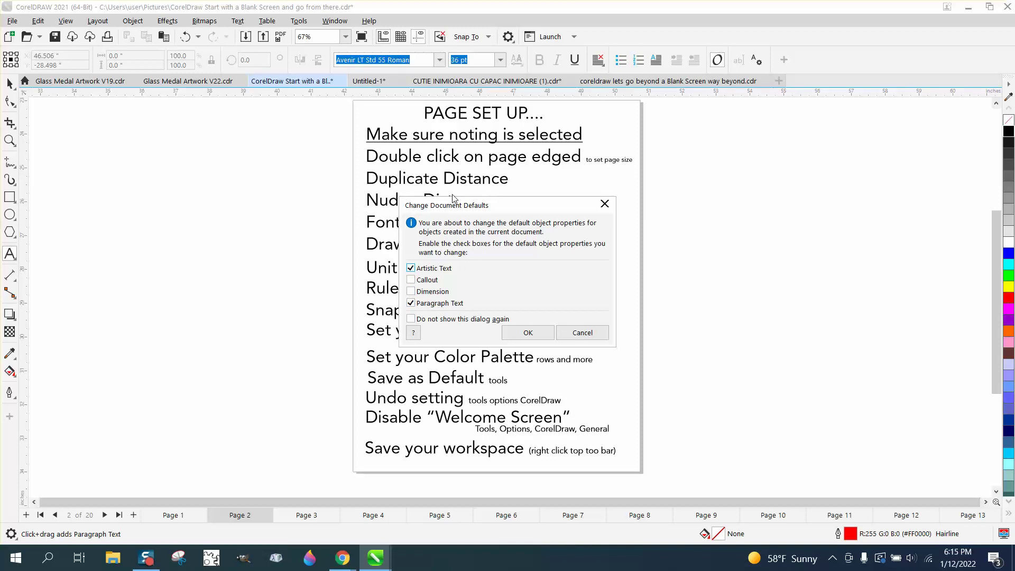
click(528, 332)
click(499, 62)
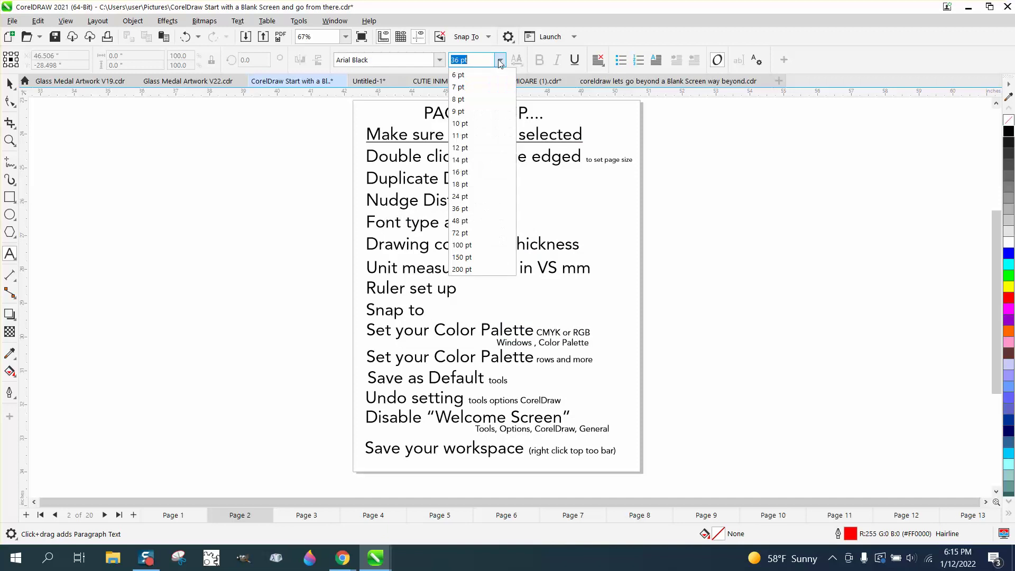
click(459, 248)
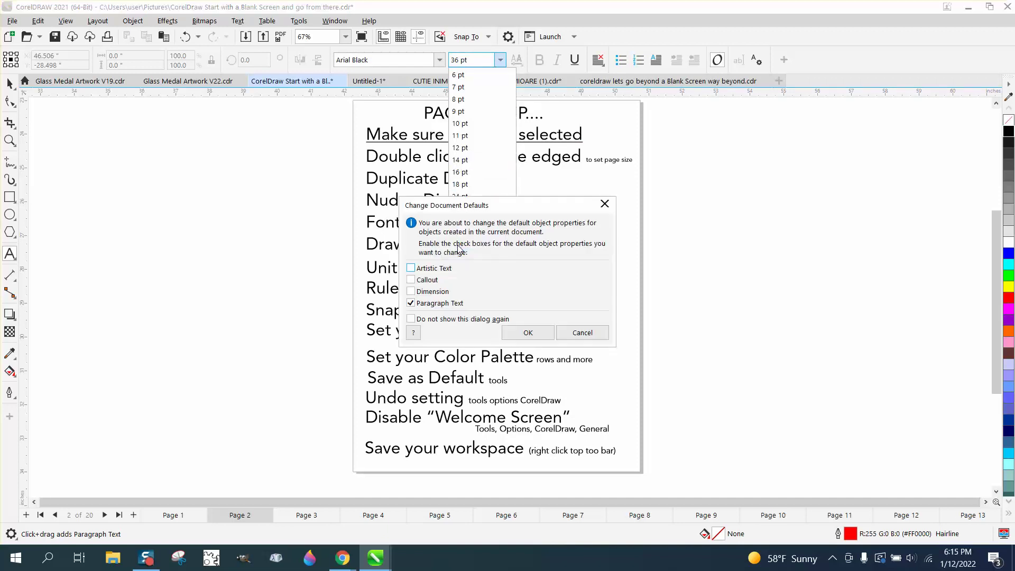
click(411, 268)
click(528, 333)
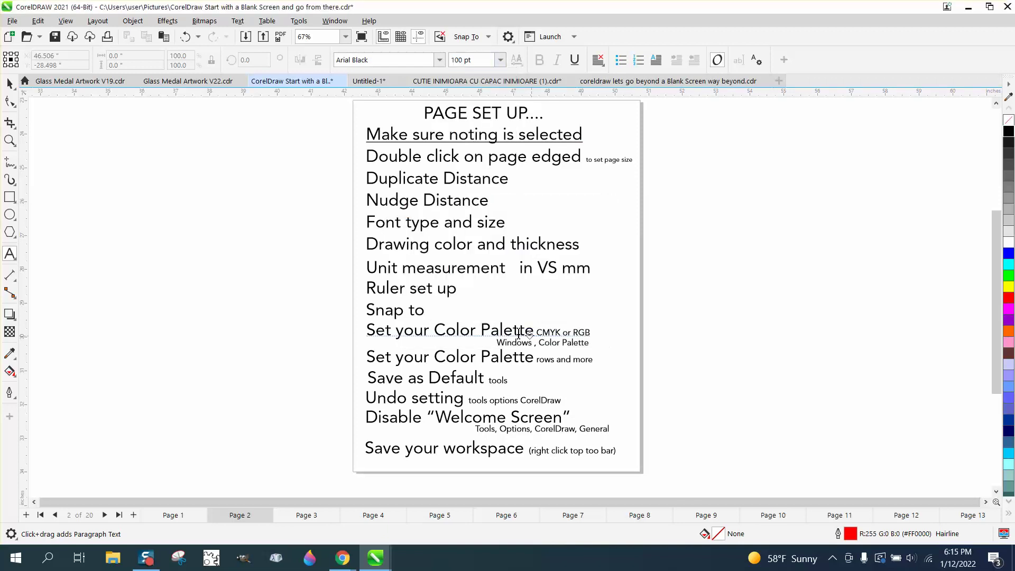
Type test text 'eqewrqe' left of the page, then erase it.
click(169, 252)
text(eqewrqe)
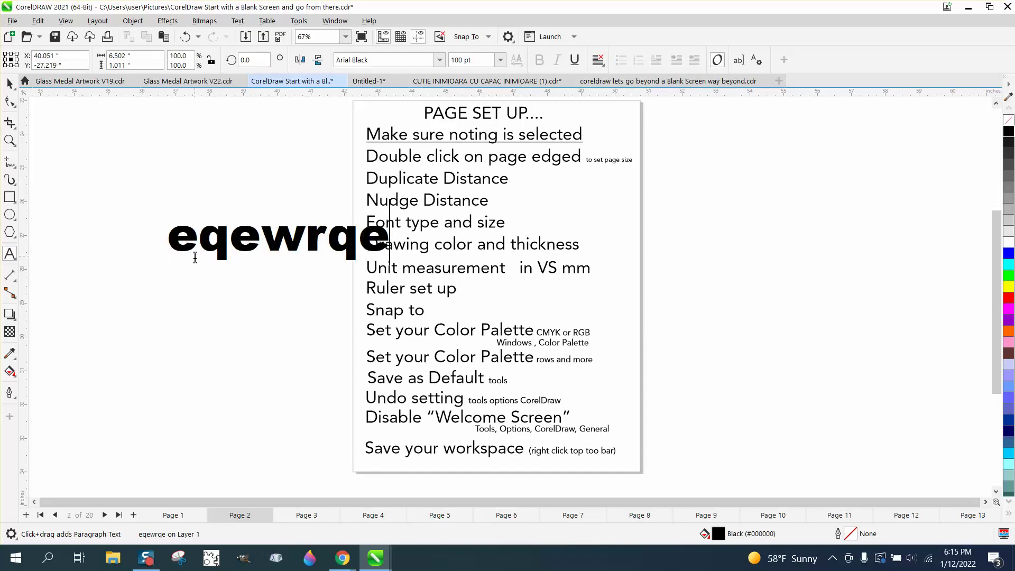
key(BackSpace)
key(BackSpace)
key(BackSpace)
key(BackSpace)
key(BackSpace)
key(BackSpace)
key(BackSpace)
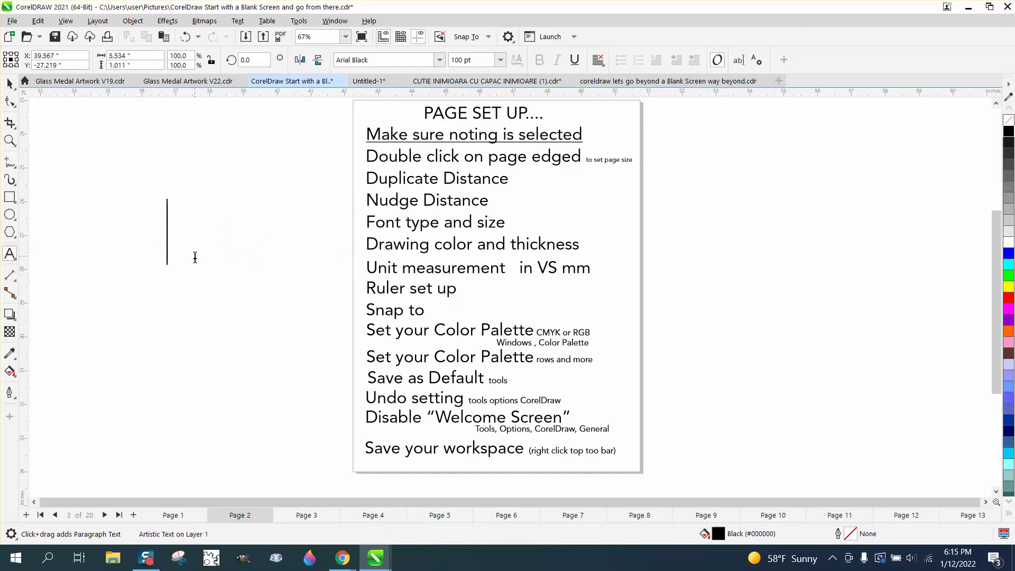
click(9, 83)
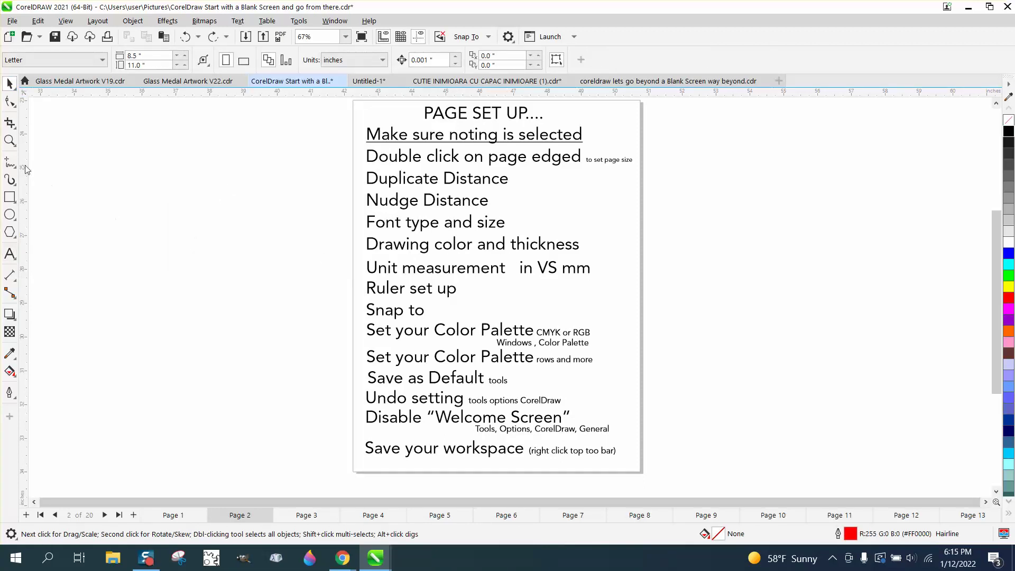
double_click(850, 534)
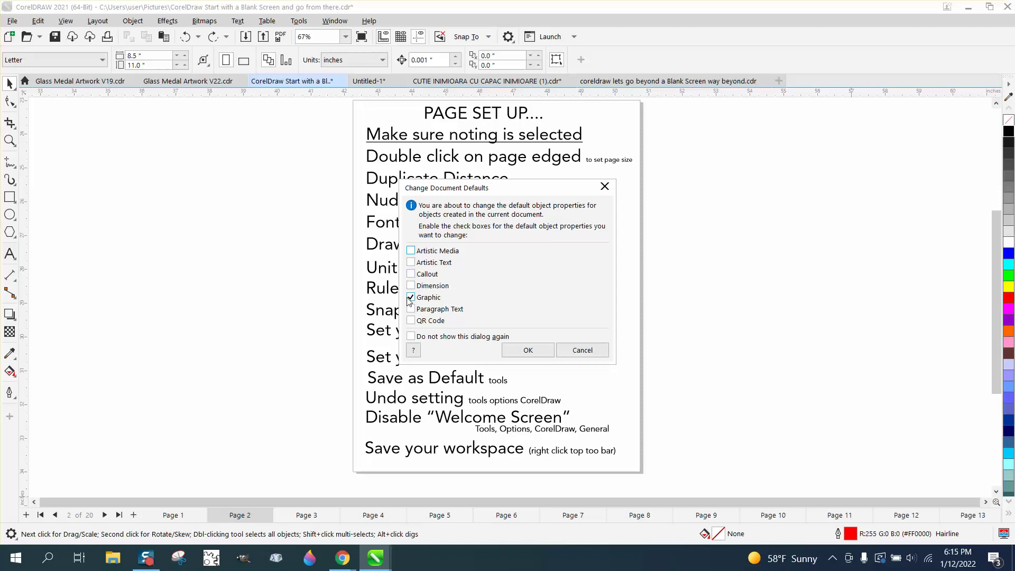
click(544, 358)
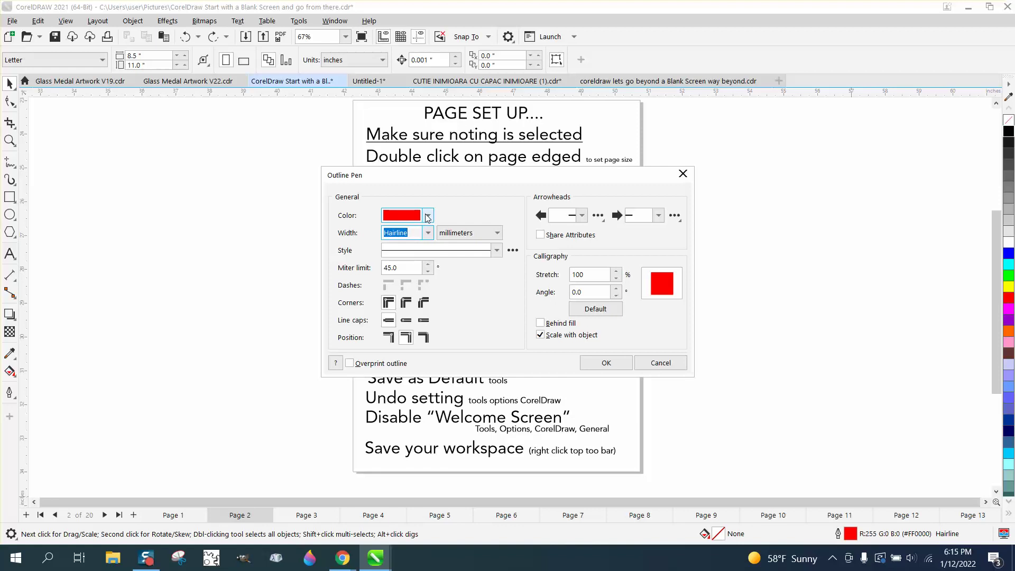
click(497, 233)
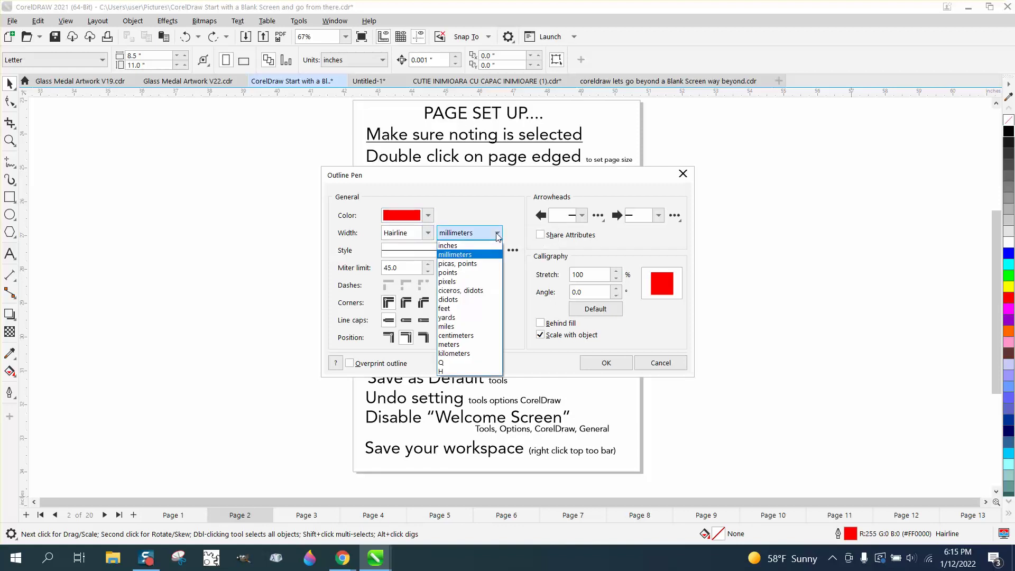
click(467, 246)
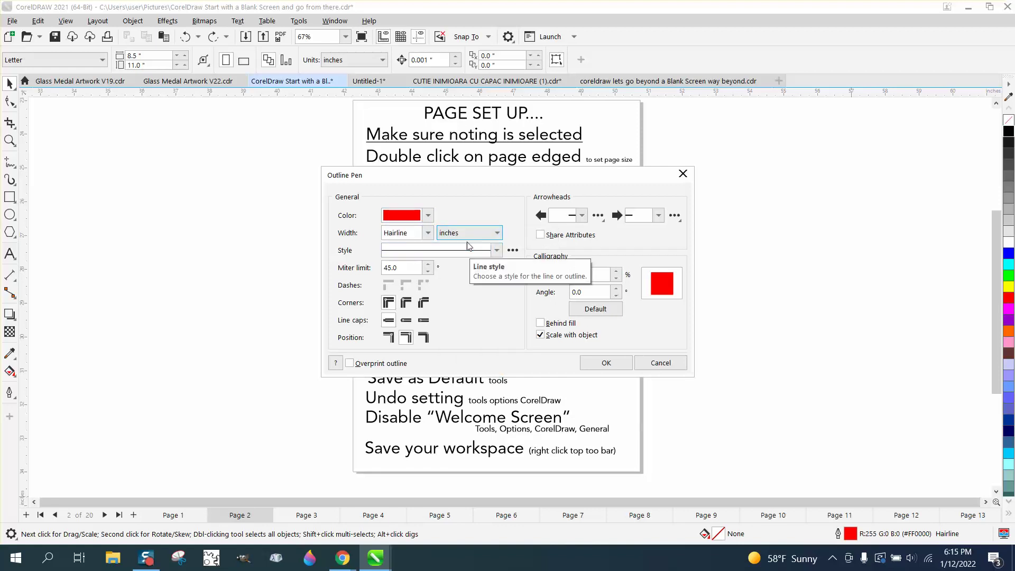
click(659, 363)
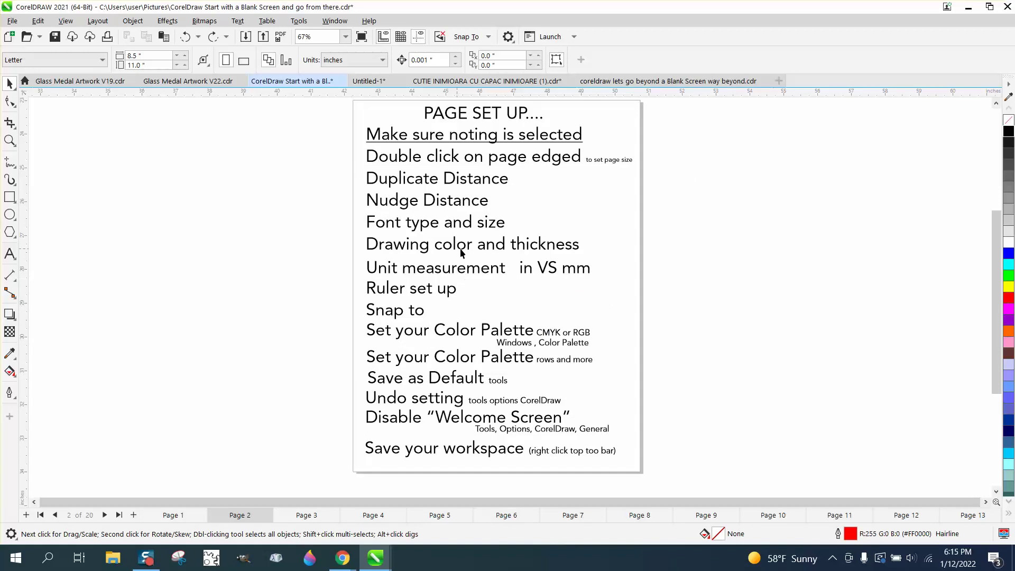
double_click(719, 537)
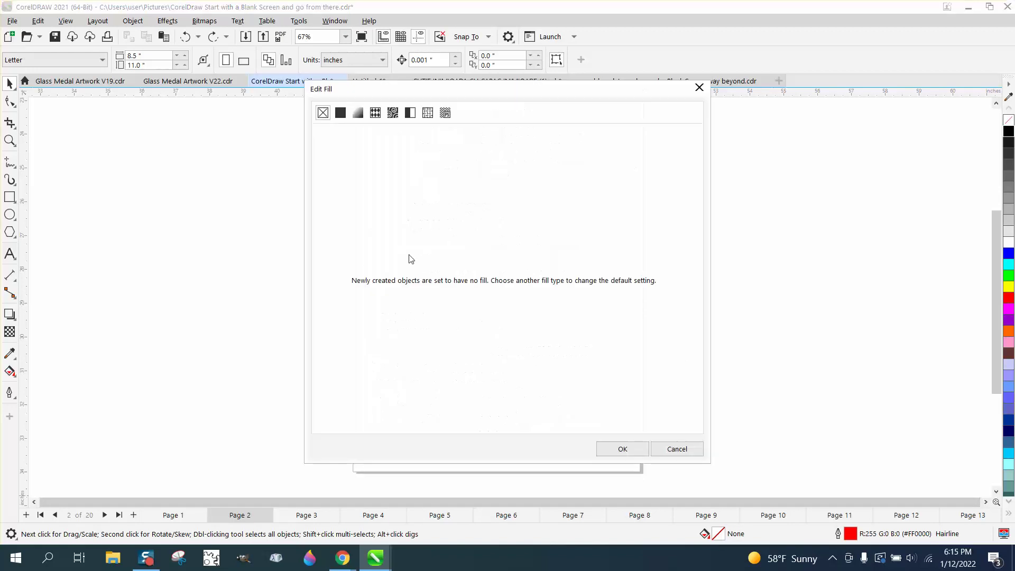
click(699, 88)
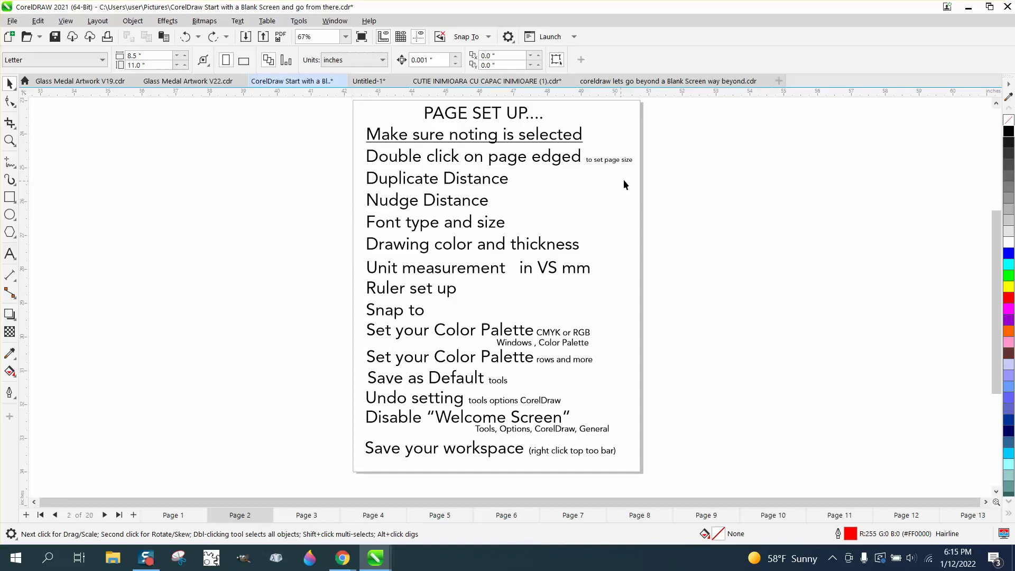
Scroll the view slightly and drag the ruler zero point to the page's top-left corner.
drag(996, 275, 996, 263)
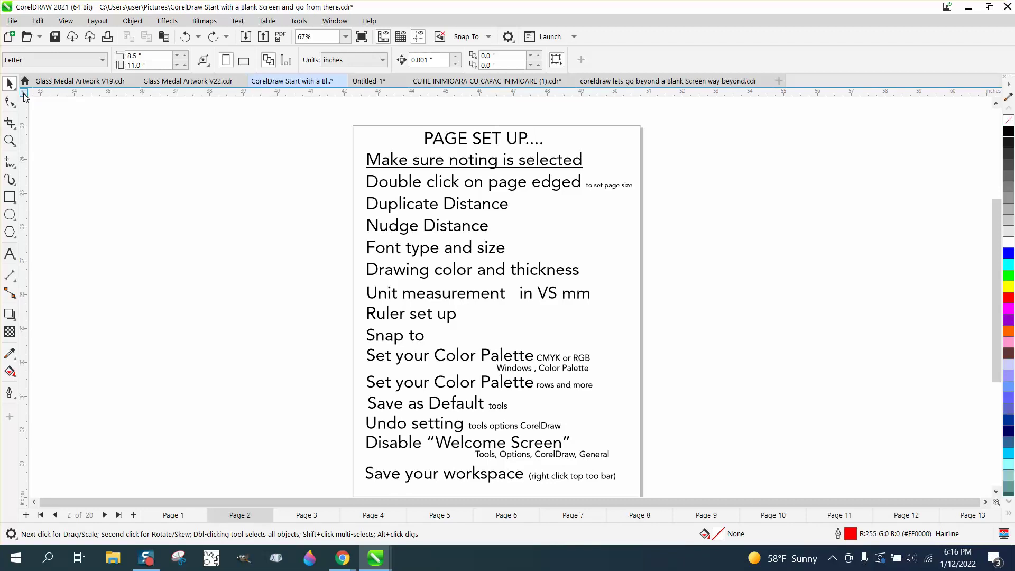
drag(24, 94, 352, 126)
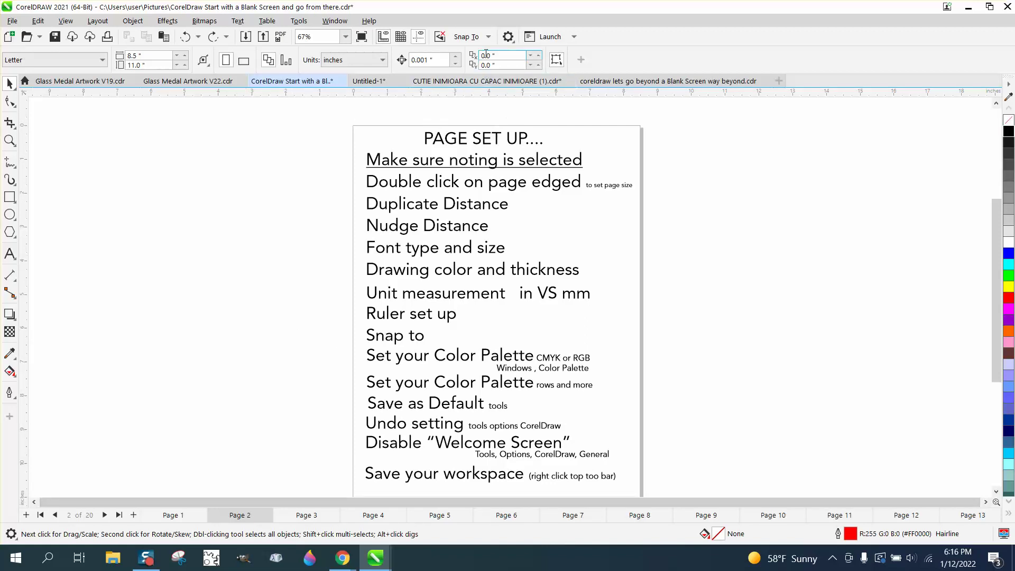
Turn on snapping to Guidelines in the Snap To options.
click(487, 38)
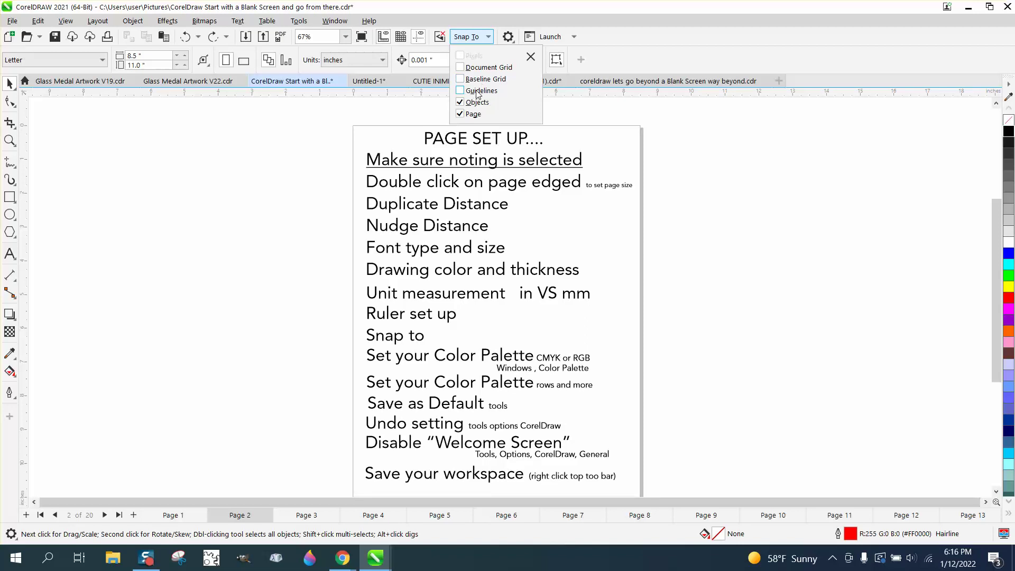
click(463, 93)
click(243, 144)
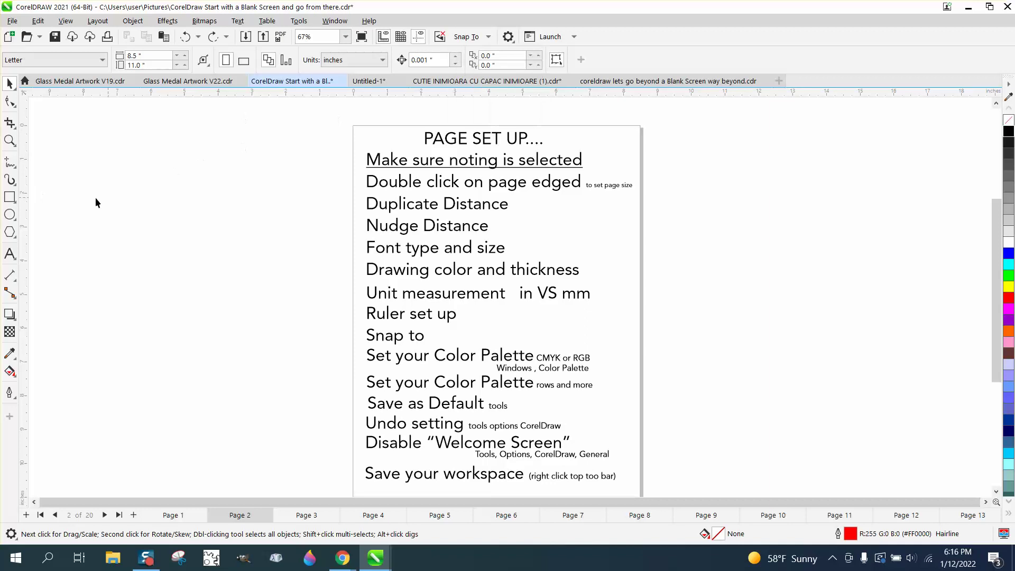
Test snapping with a vertical guideline and a narrow rectangle left of the page, then delete both.
drag(28, 201, 206, 201)
click(10, 197)
drag(282, 192, 259, 259)
click(10, 83)
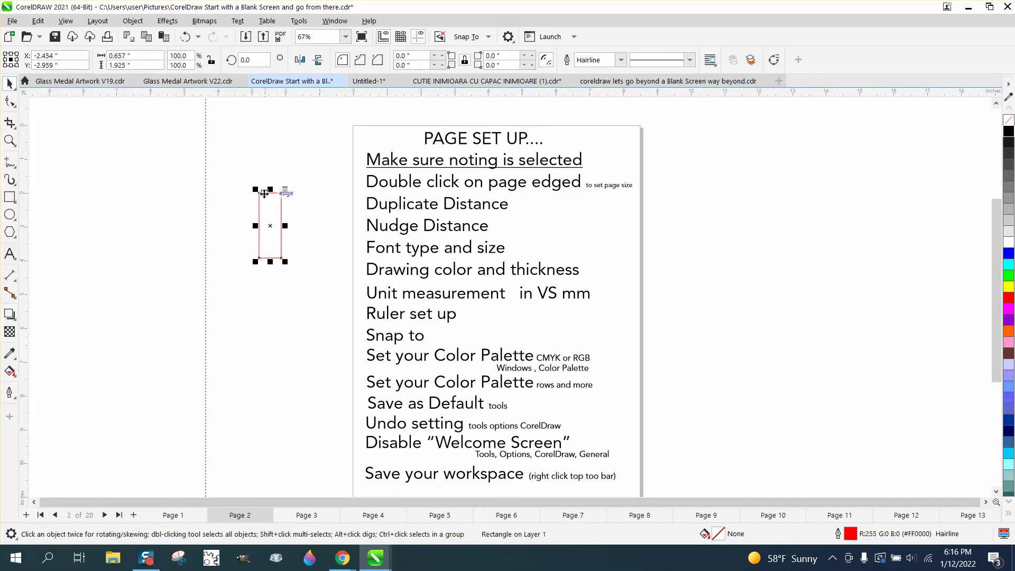
mouse_move(262, 194)
mouse_down()
mouse_move(208, 194)
mouse_move(395, 162)
mouse_move(357, 128)
mouse_move(273, 189)
mouse_up()
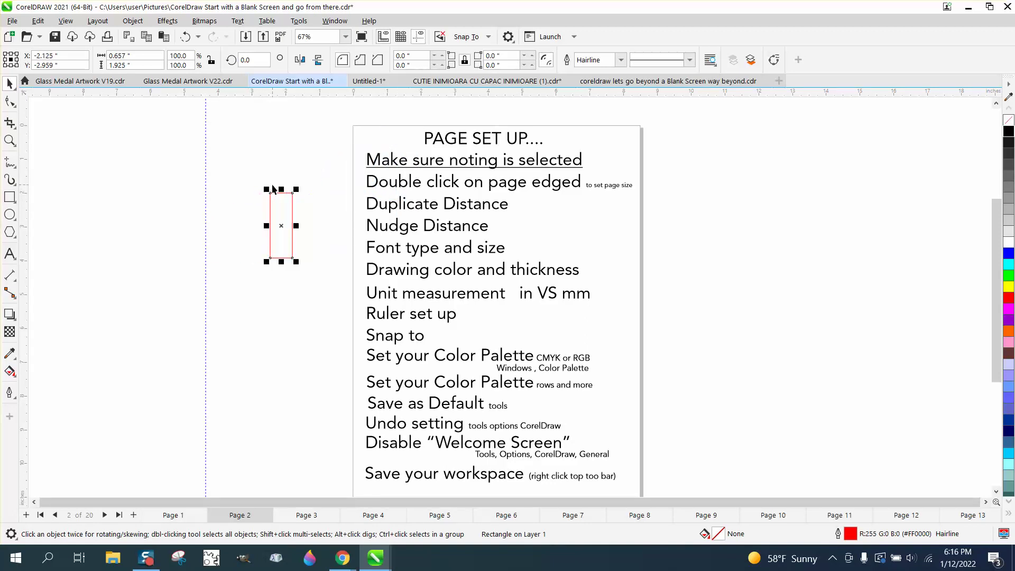
key(Delete)
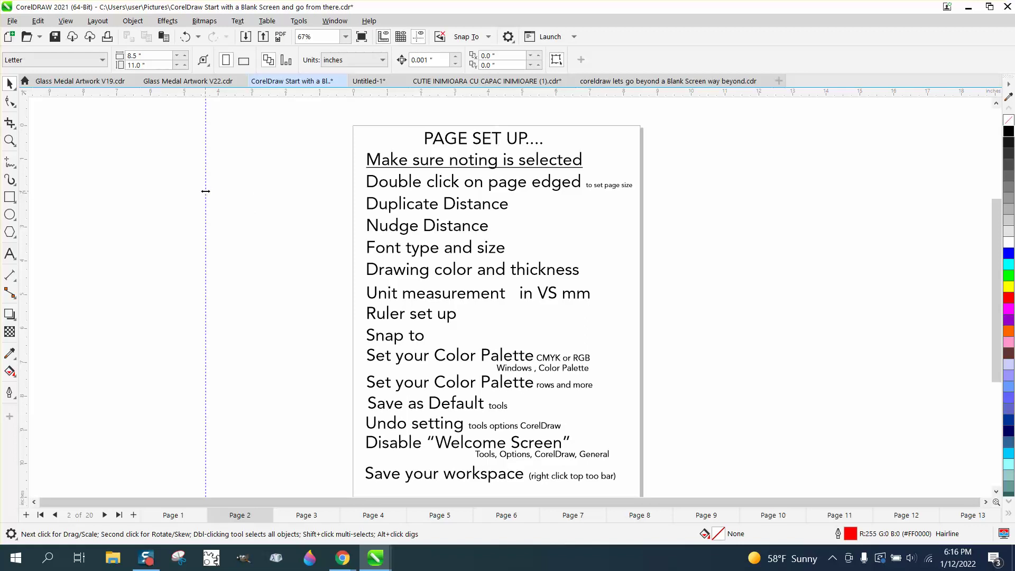
key(Delete)
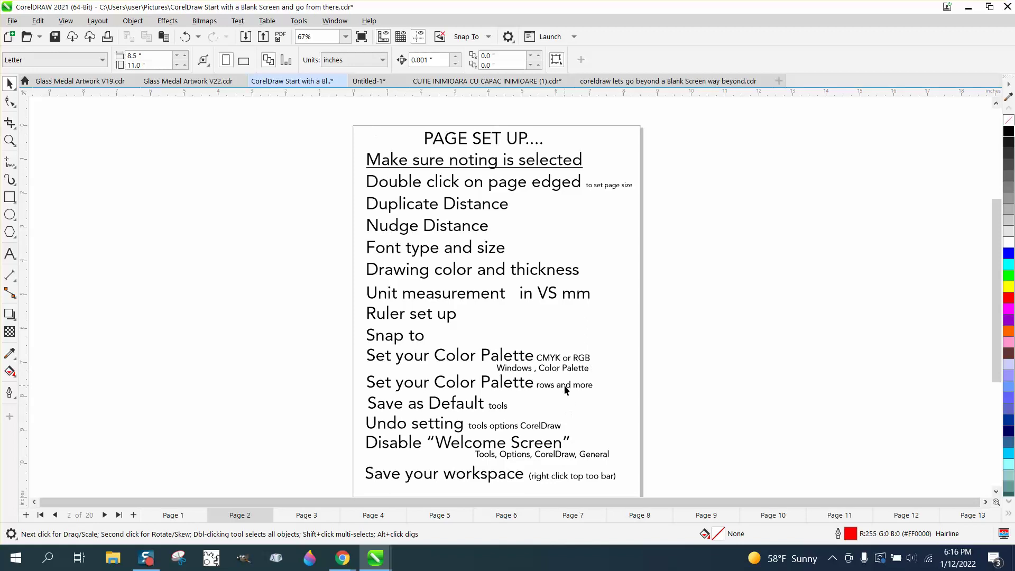
Tick RGB Palette via Window > Color Palettes > Palettes, then close the Palettes docker.
click(334, 20)
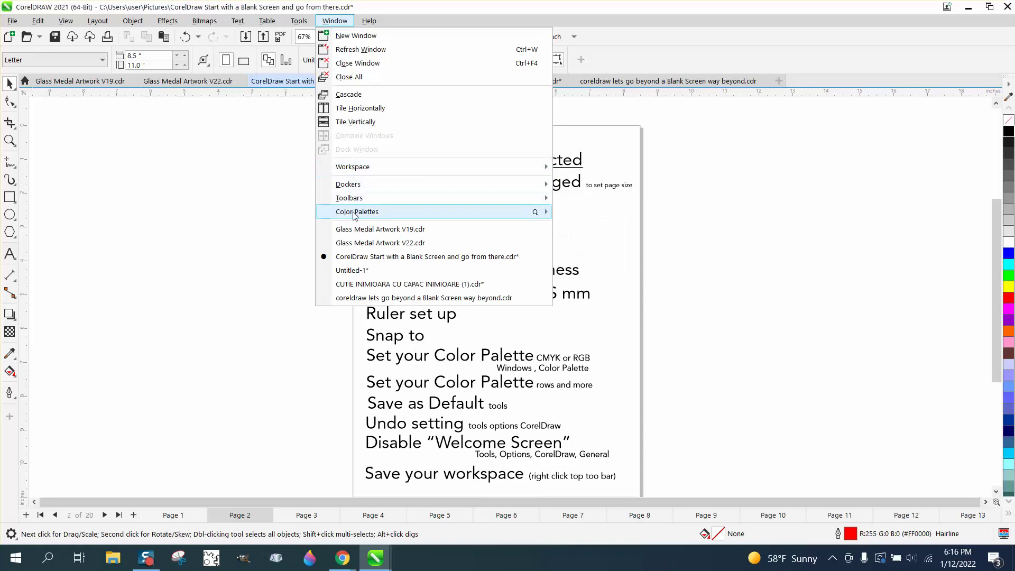
mouse_move(355, 215)
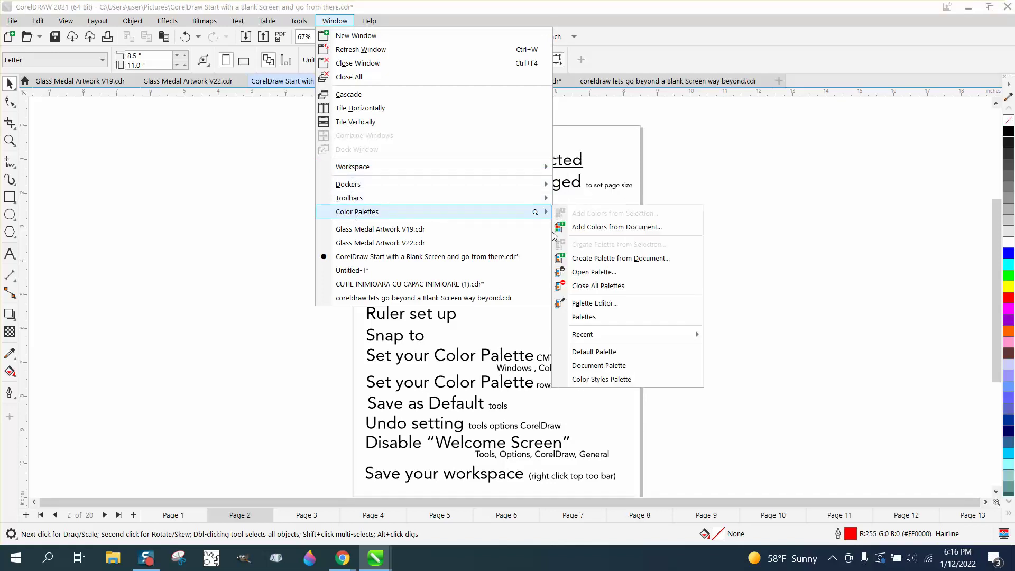
click(583, 318)
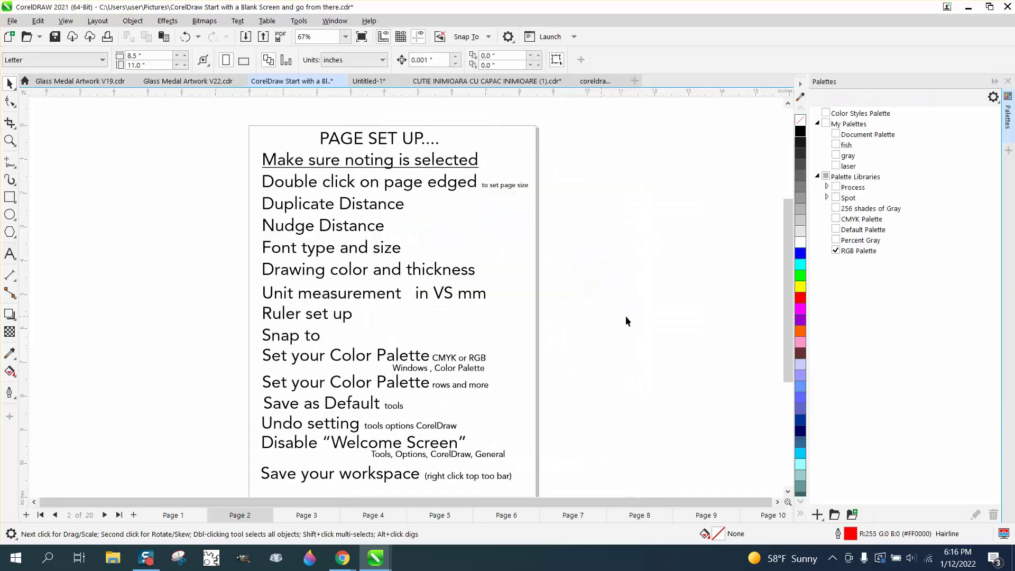
click(836, 251)
click(1007, 82)
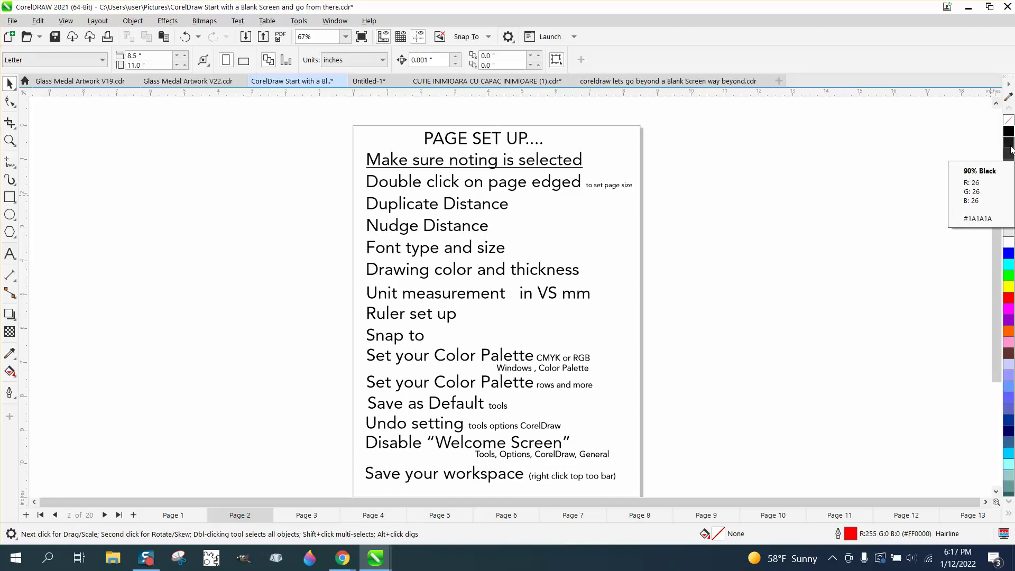
click(1008, 86)
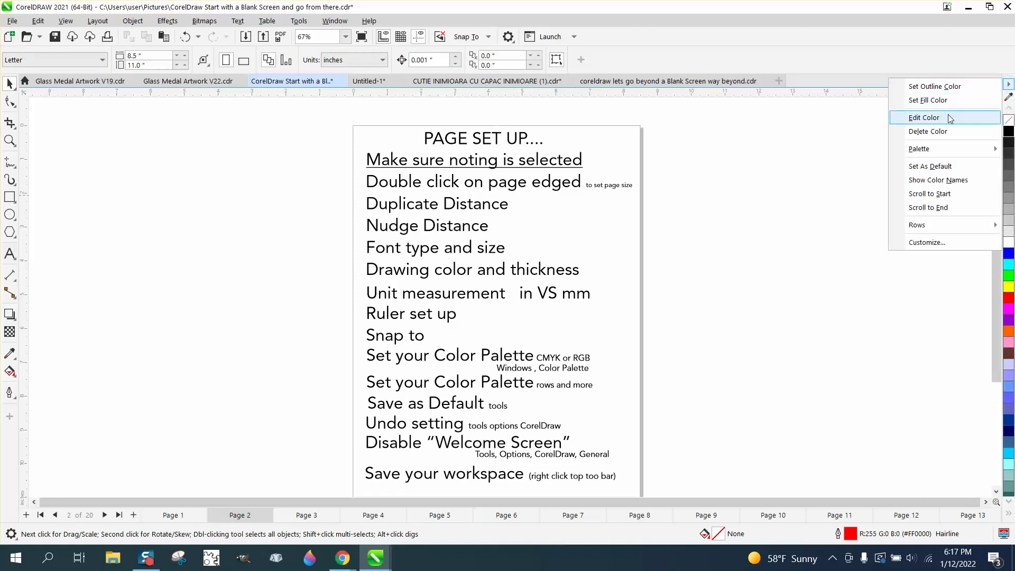
mouse_move(917, 228)
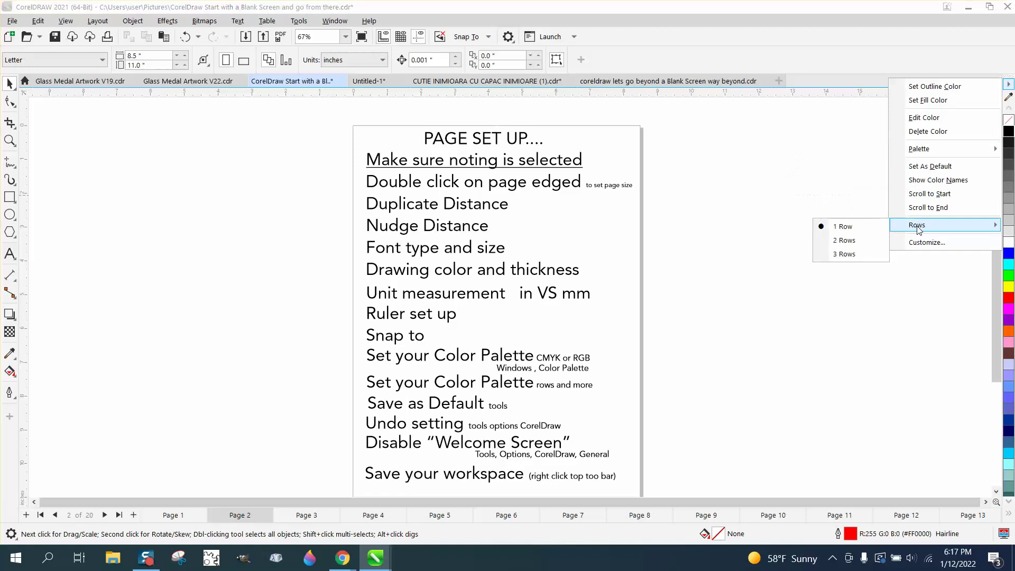
click(855, 254)
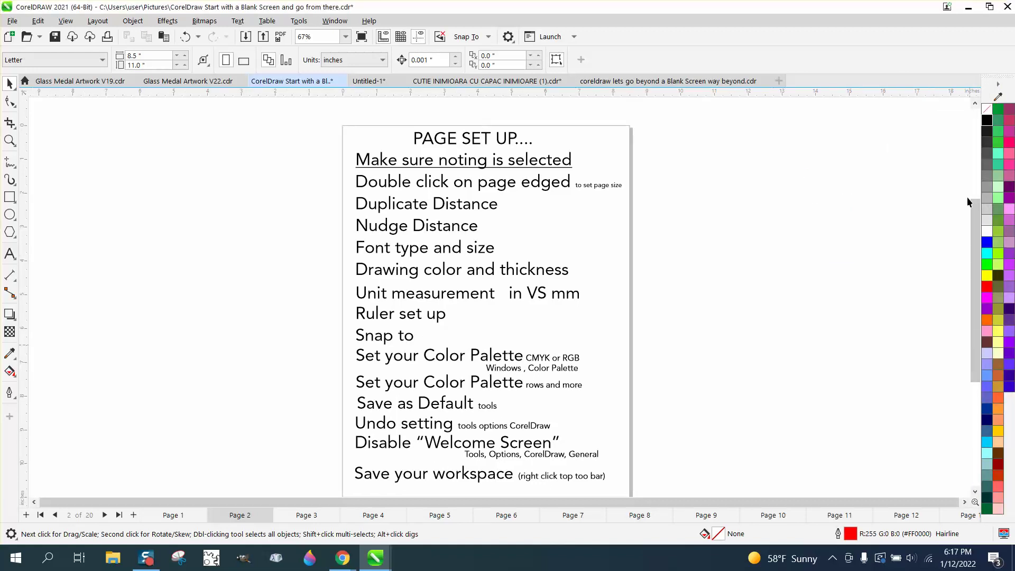
right_click(992, 82)
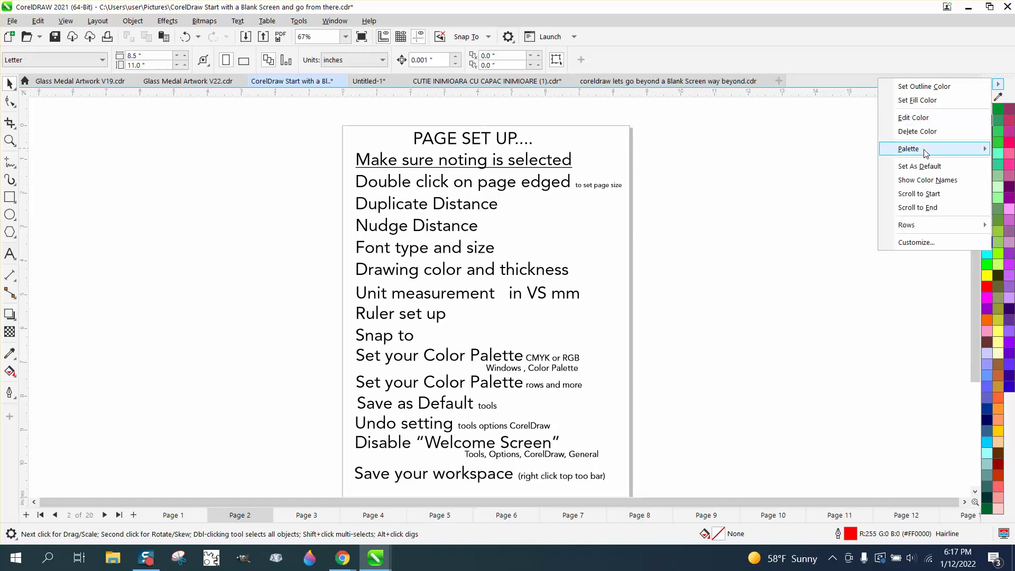
mouse_move(923, 154)
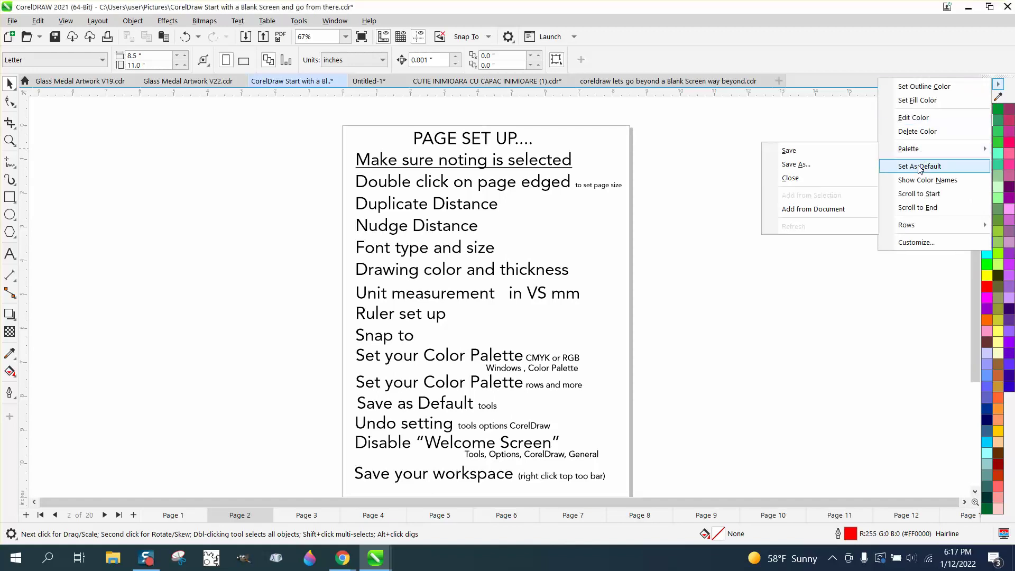
mouse_move(919, 226)
click(839, 227)
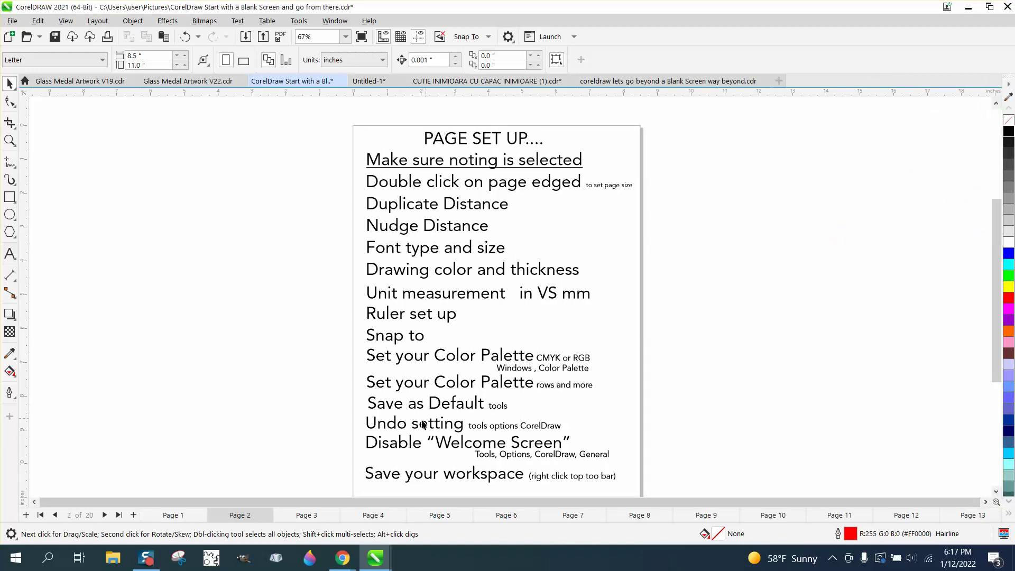
Open the Tools menu and dismiss it without choosing anything.
click(297, 22)
mouse_move(326, 22)
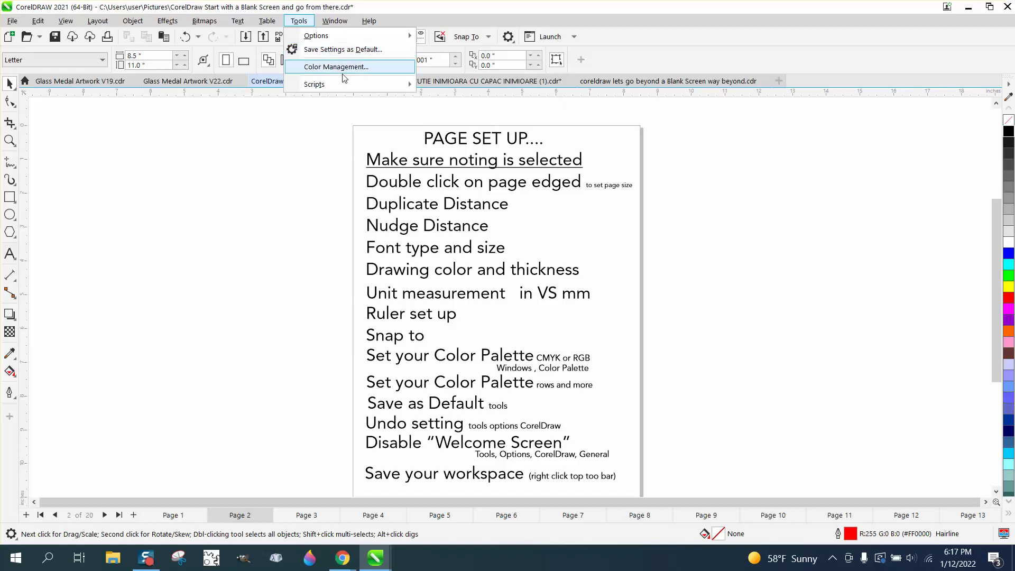
click(327, 131)
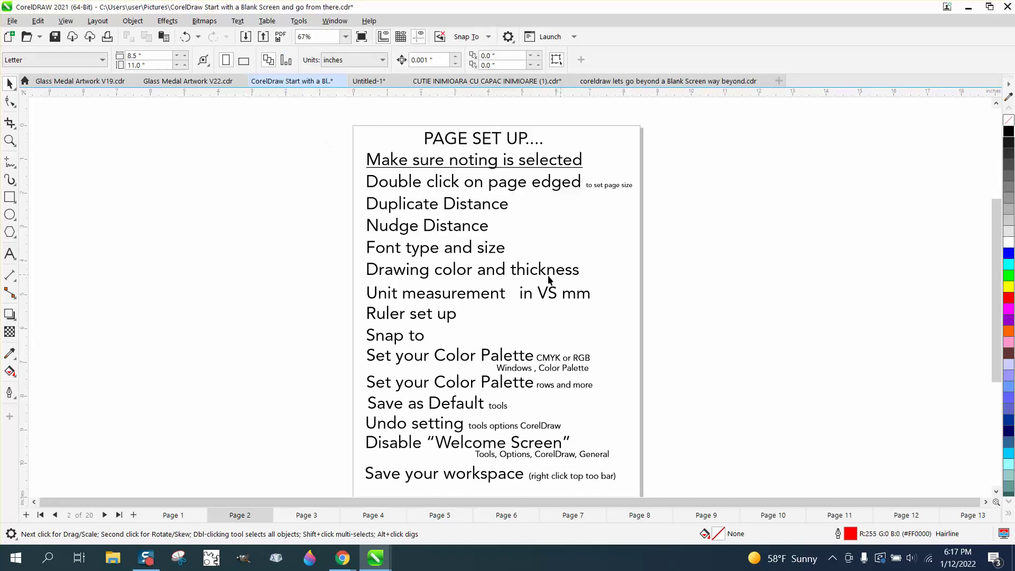
Zoom in on the checklist lines from Snap to down to Save your workspace.
click(9, 140)
drag(381, 368, 576, 470)
scroll(339, 284, down, 3)
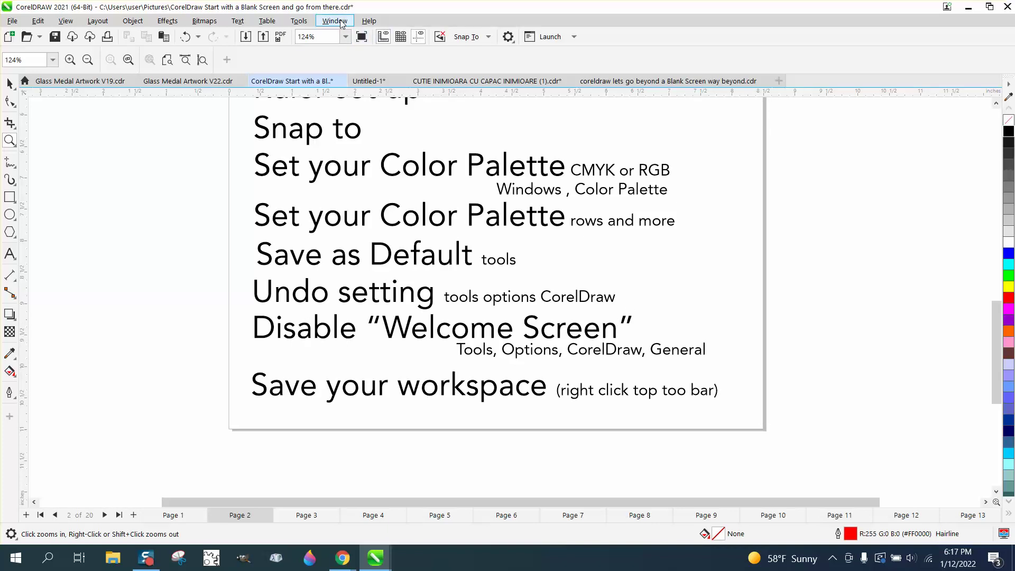
click(300, 21)
mouse_move(324, 21)
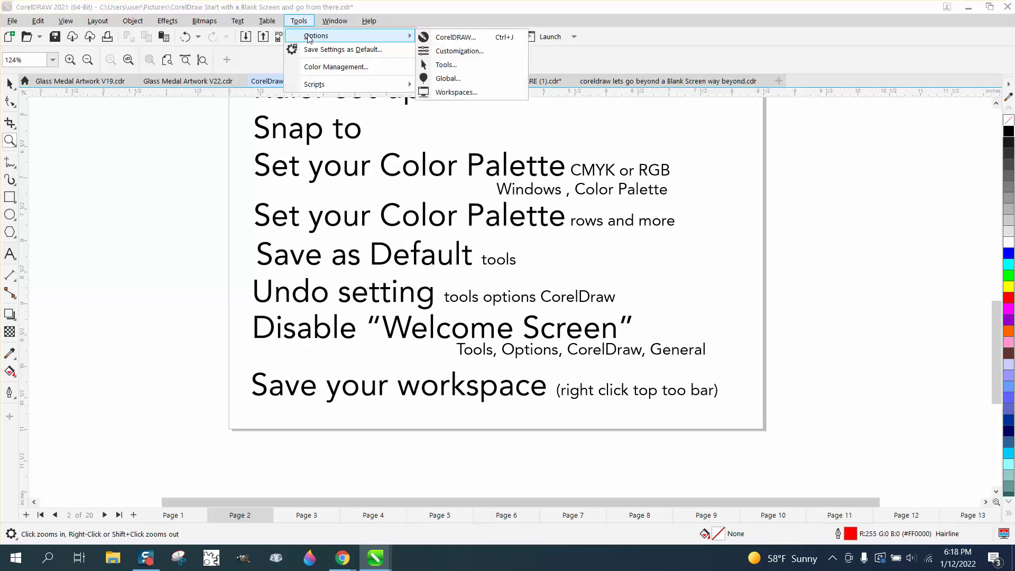
click(438, 39)
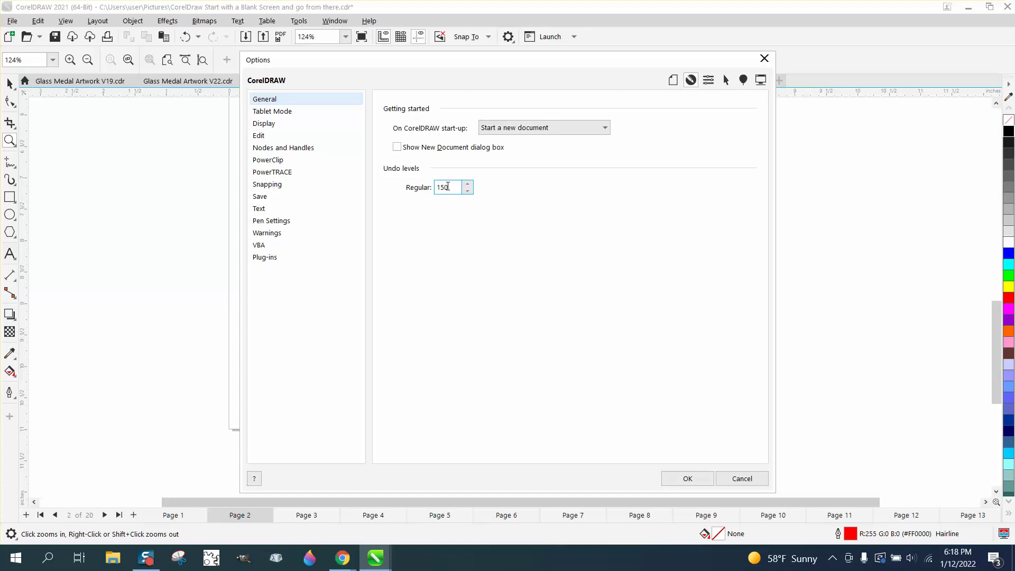
click(729, 479)
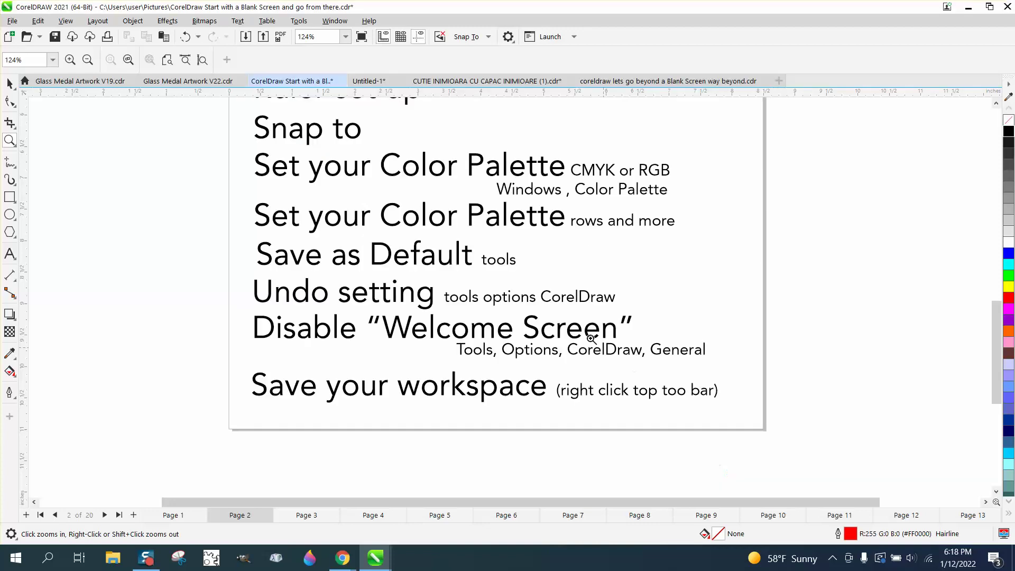
click(9, 83)
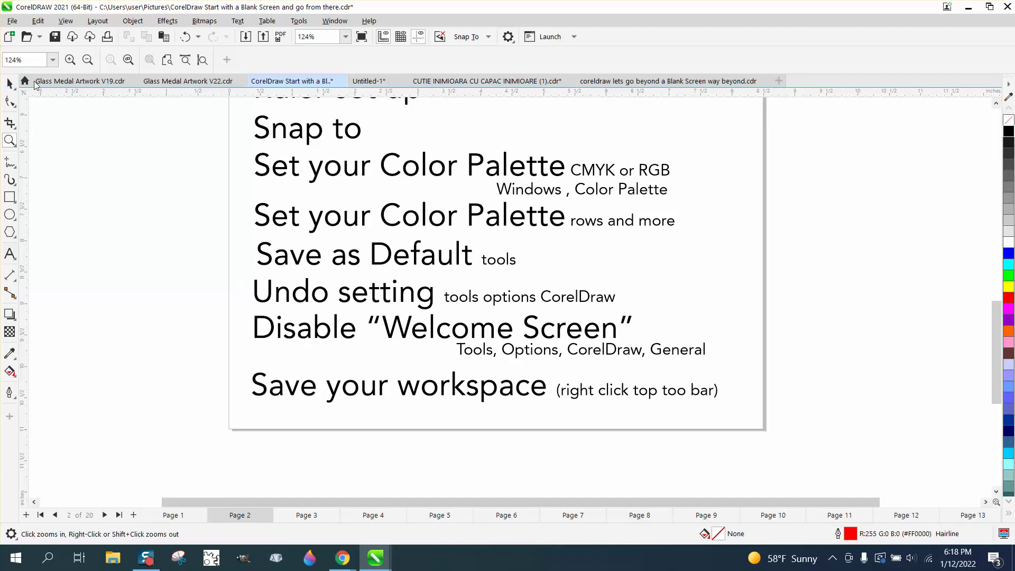
click(198, 37)
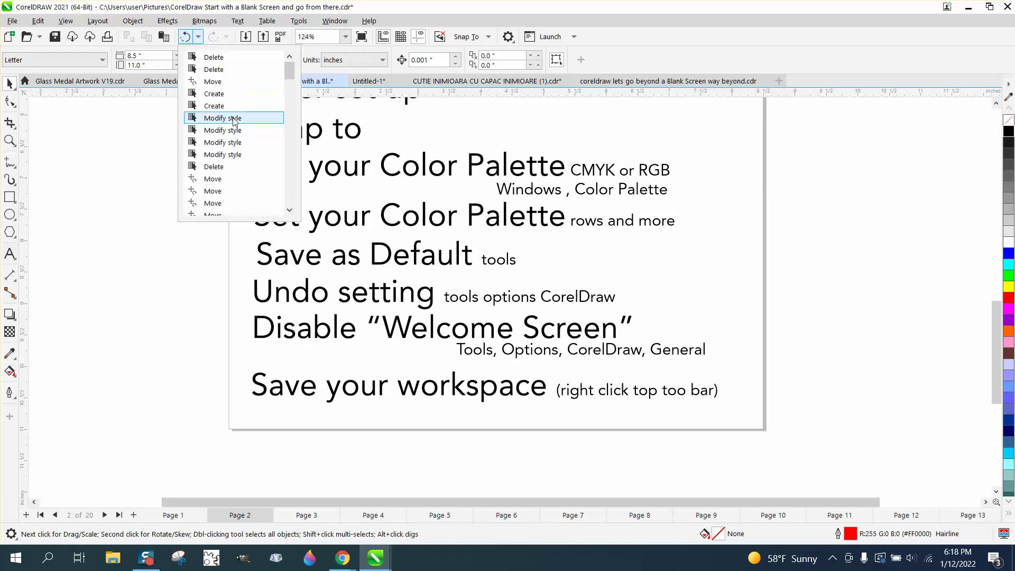
drag(290, 71, 165, 168)
click(118, 192)
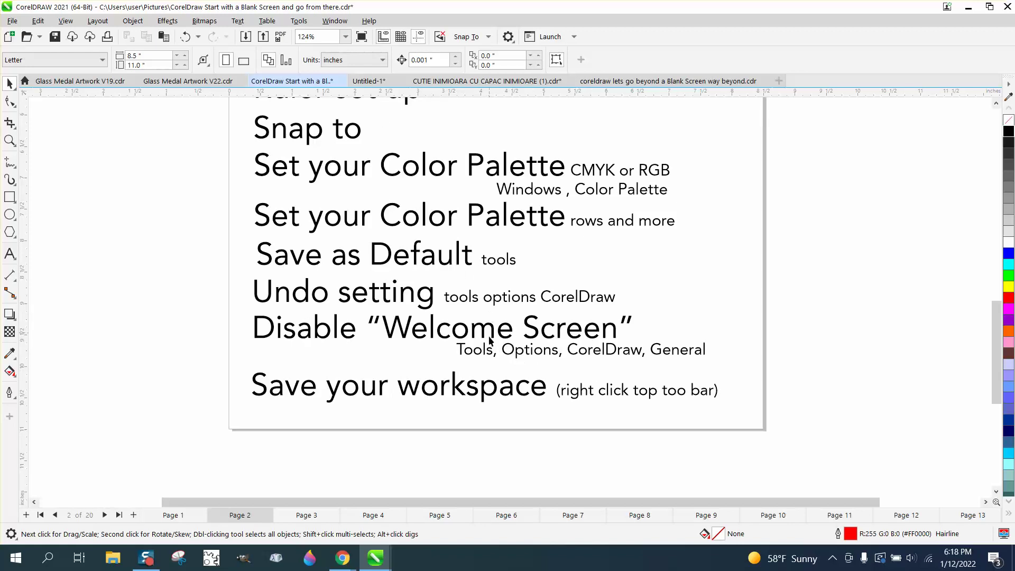
click(301, 21)
mouse_move(312, 35)
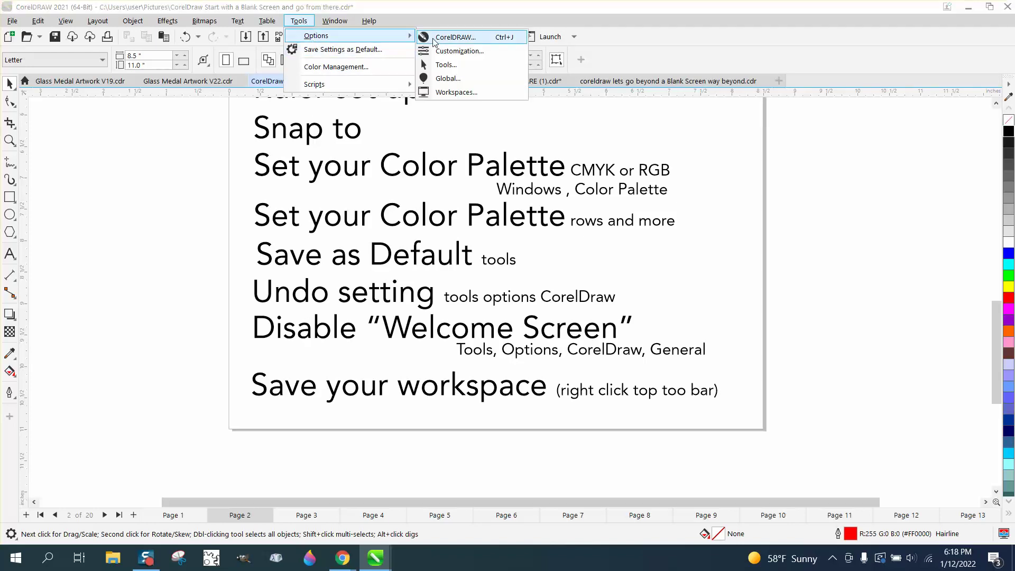
click(452, 36)
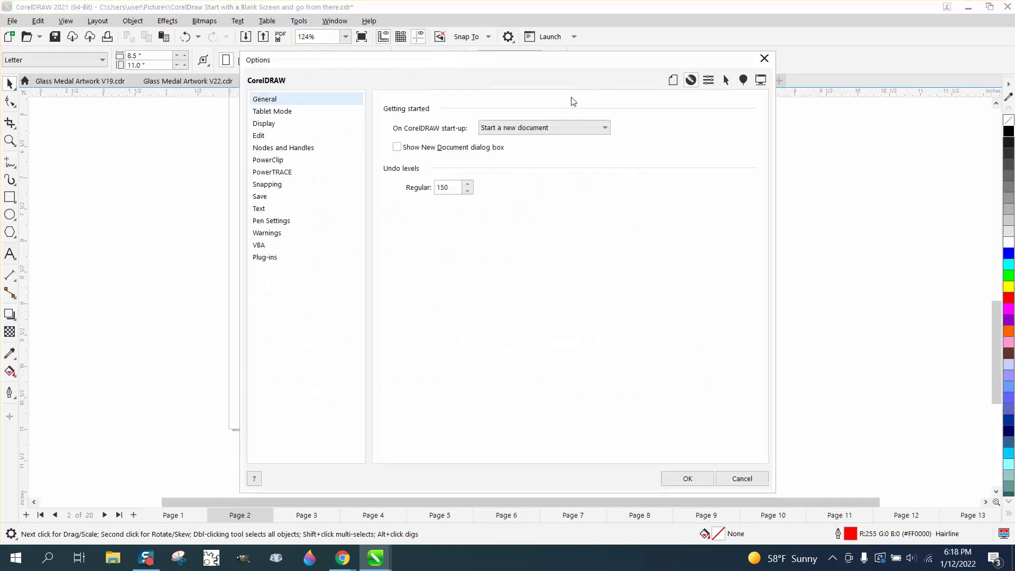
click(606, 129)
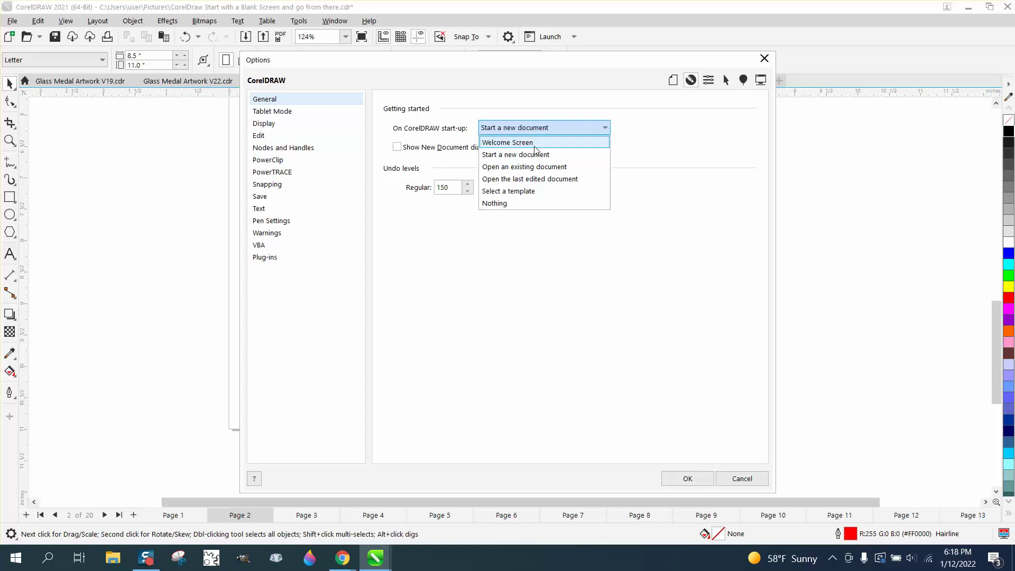
click(629, 190)
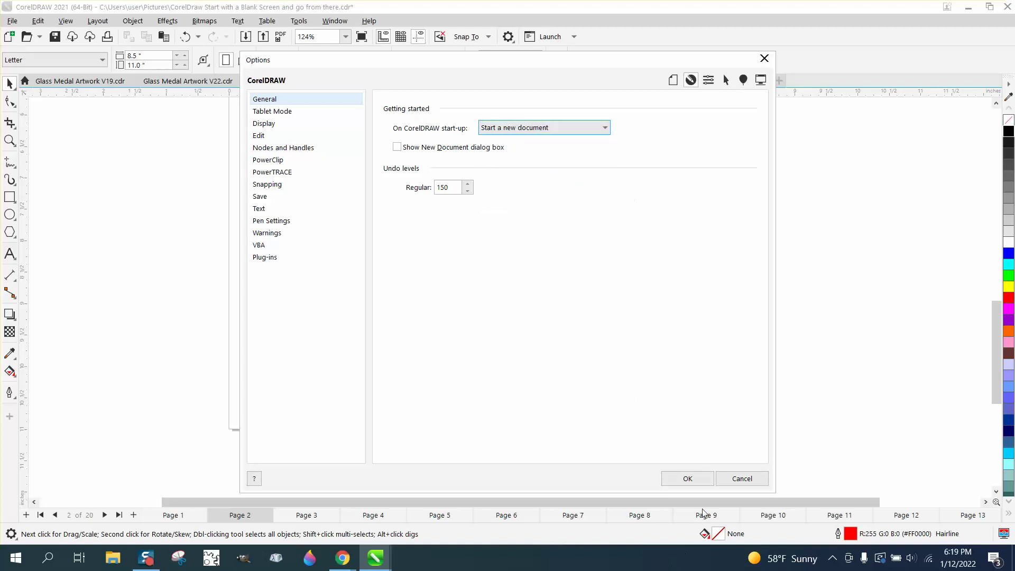
click(742, 479)
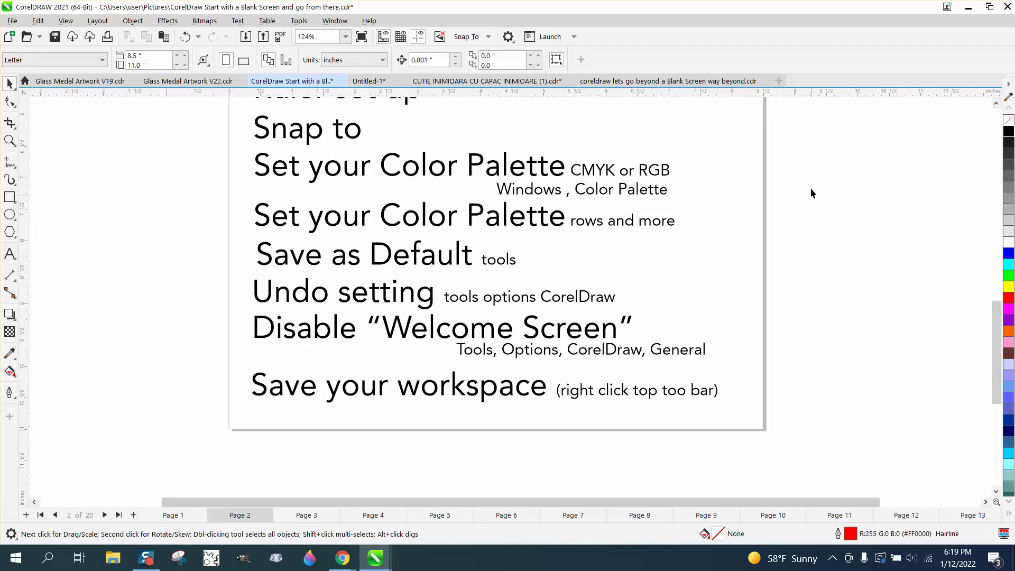
right_click(730, 42)
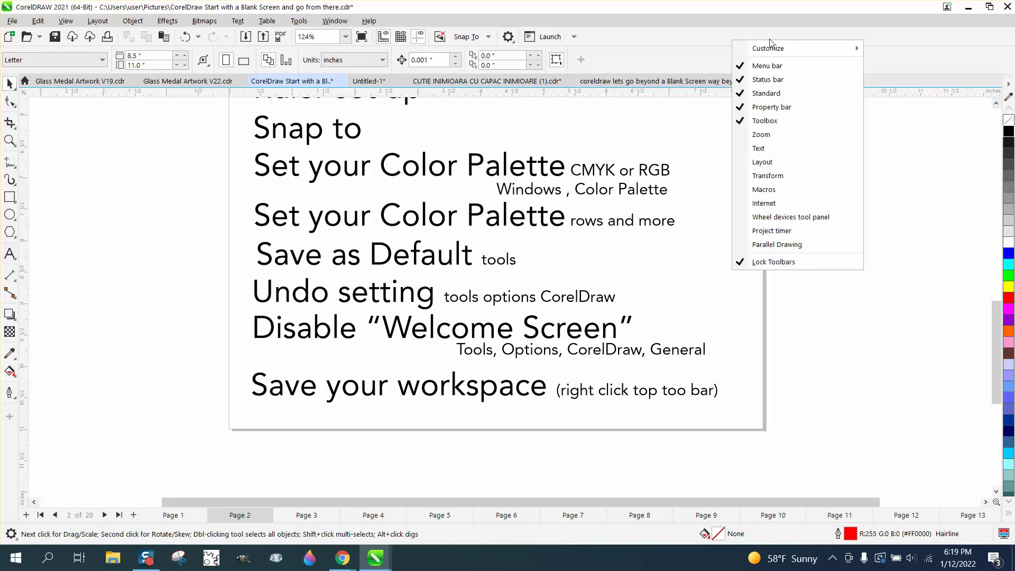
mouse_move(770, 48)
mouse_move(907, 77)
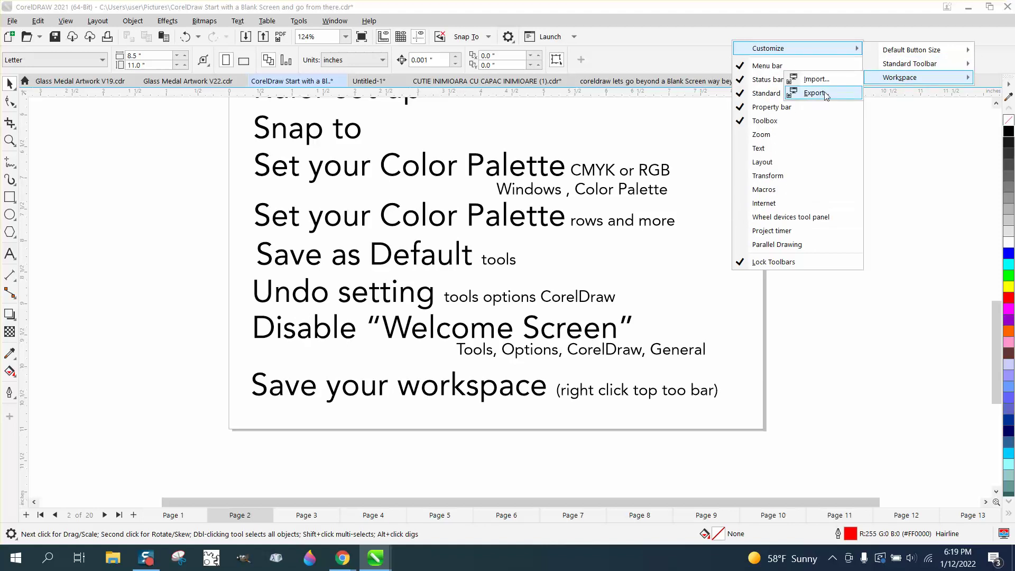
click(902, 136)
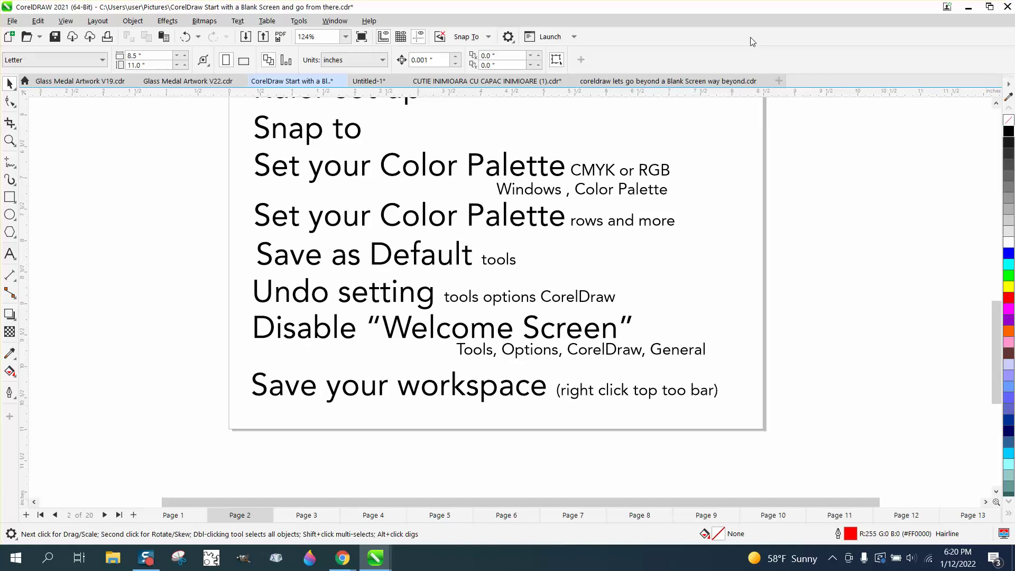
Zoom out until the full PAGE SET UP checklist, title through Save your workspace, shows.
scroll(782, 198, down, 2)
drag(996, 308, 994, 223)
scroll(734, 217, down, 1)
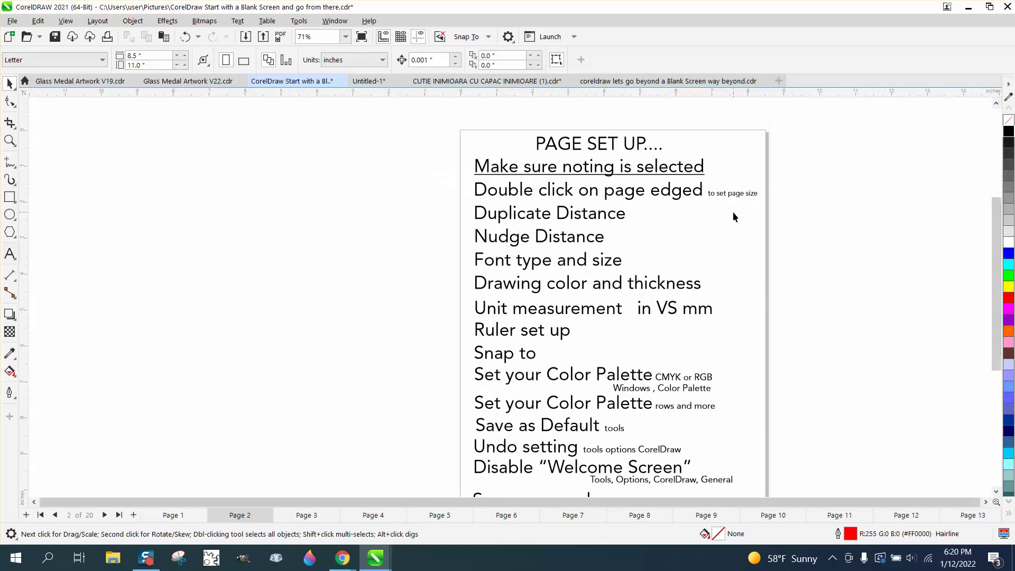
scroll(731, 216, down, 1)
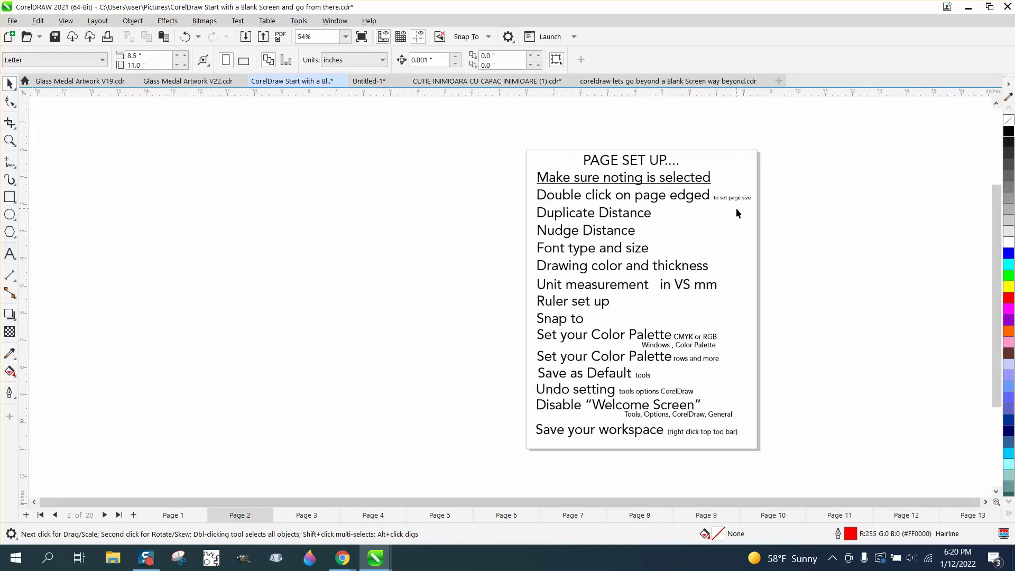